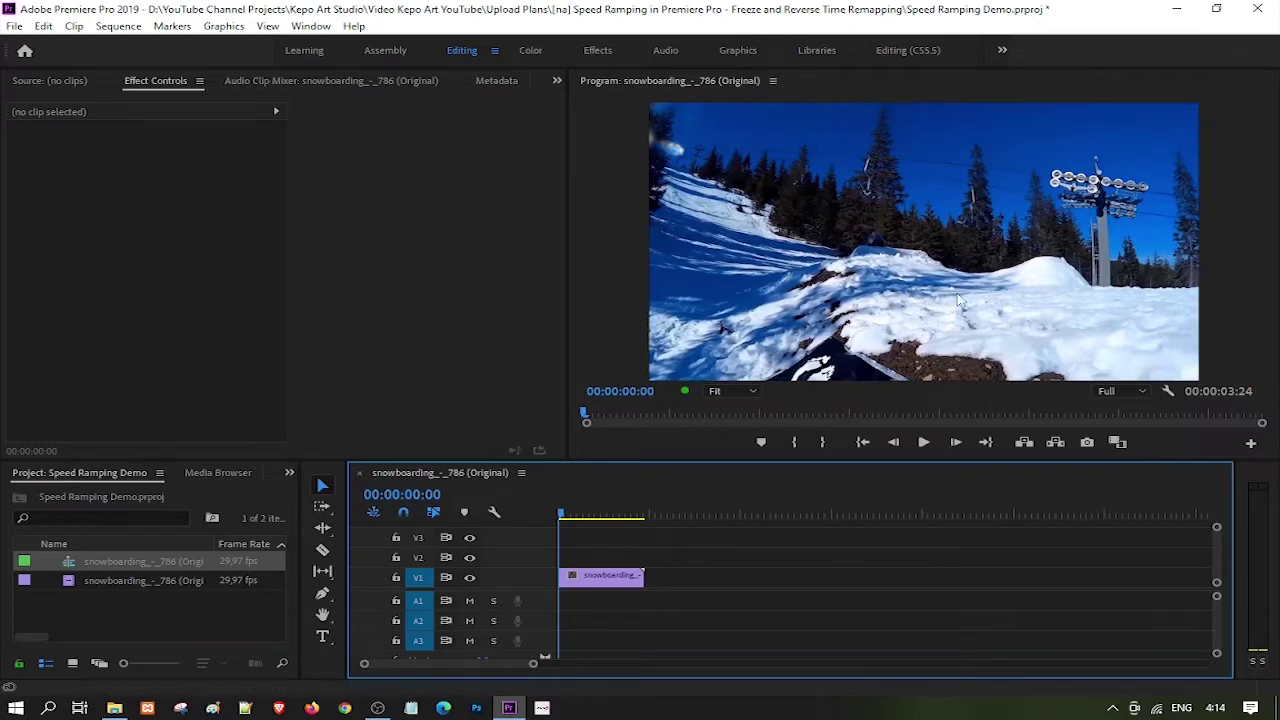
Step: Preview the snowboarding clip, rewind to the start, and drag the Video 1 track taller
{"action": "left_click", "coordinate": [921, 445]}
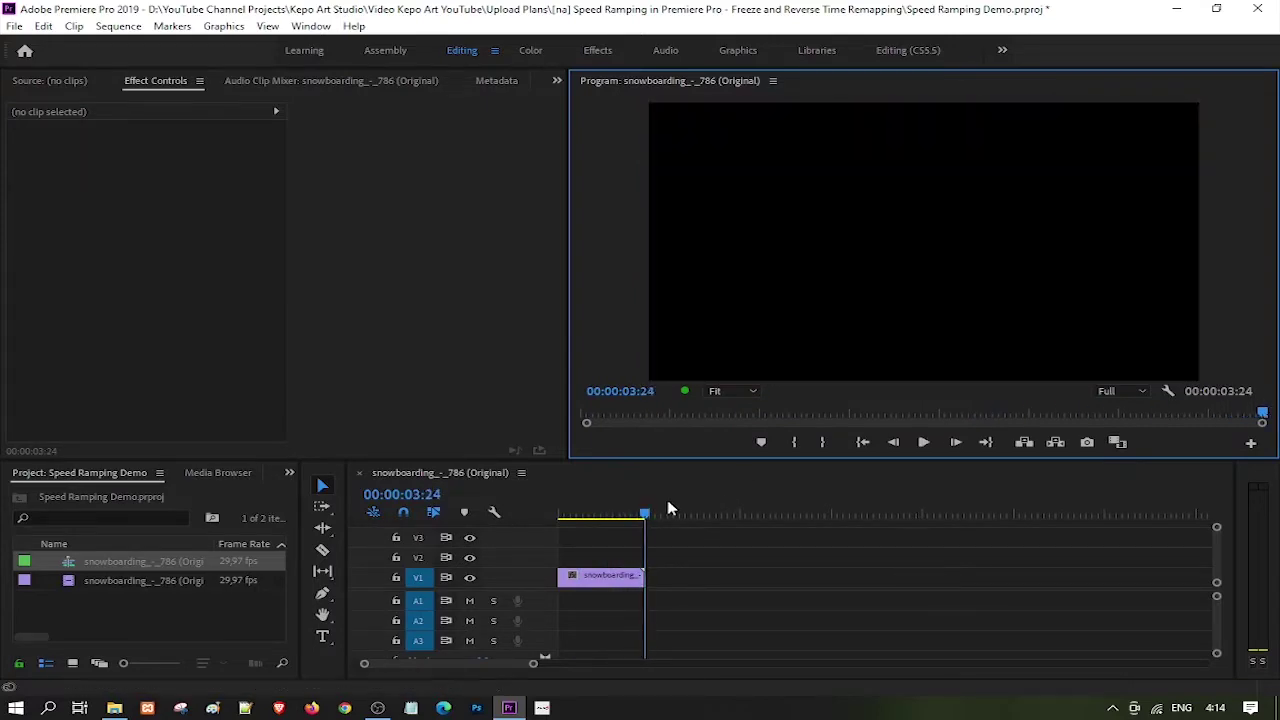
{"action": "left_click_drag", "start_coordinate": [646, 519], "coordinate": [517, 523]}
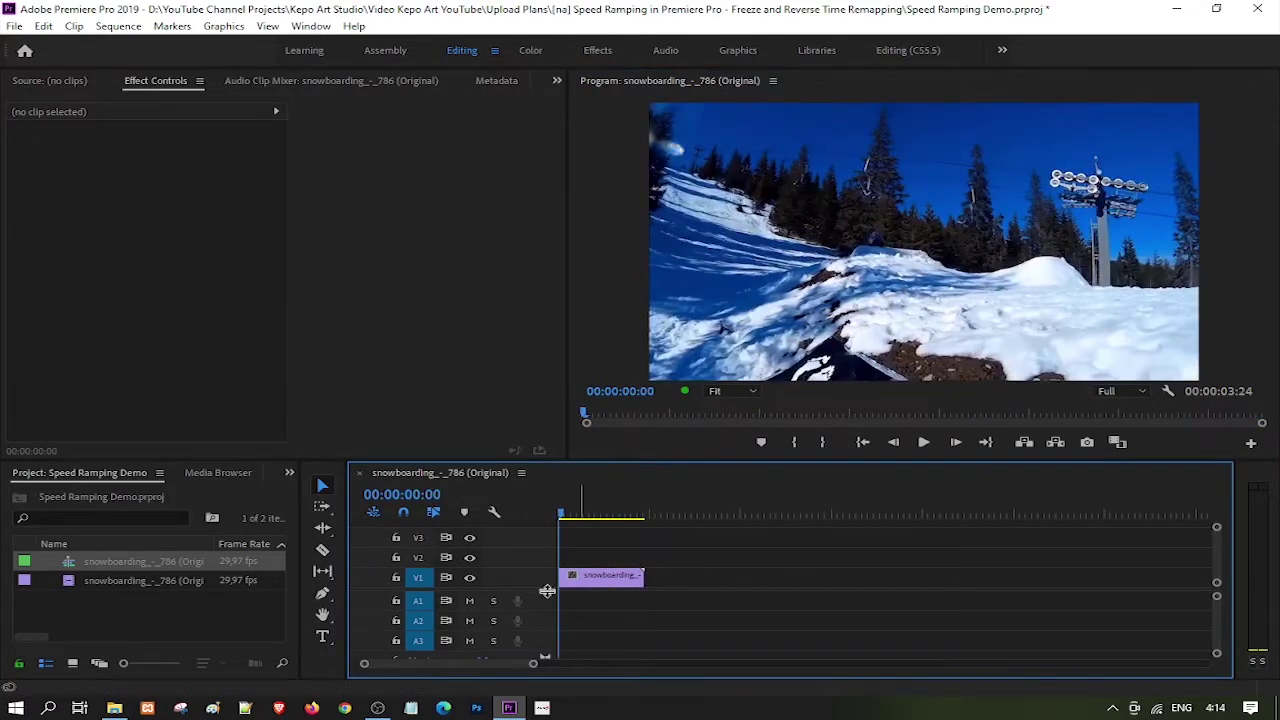
{"action": "left_click_drag", "start_coordinate": [540, 628], "coordinate": [518, 591]}
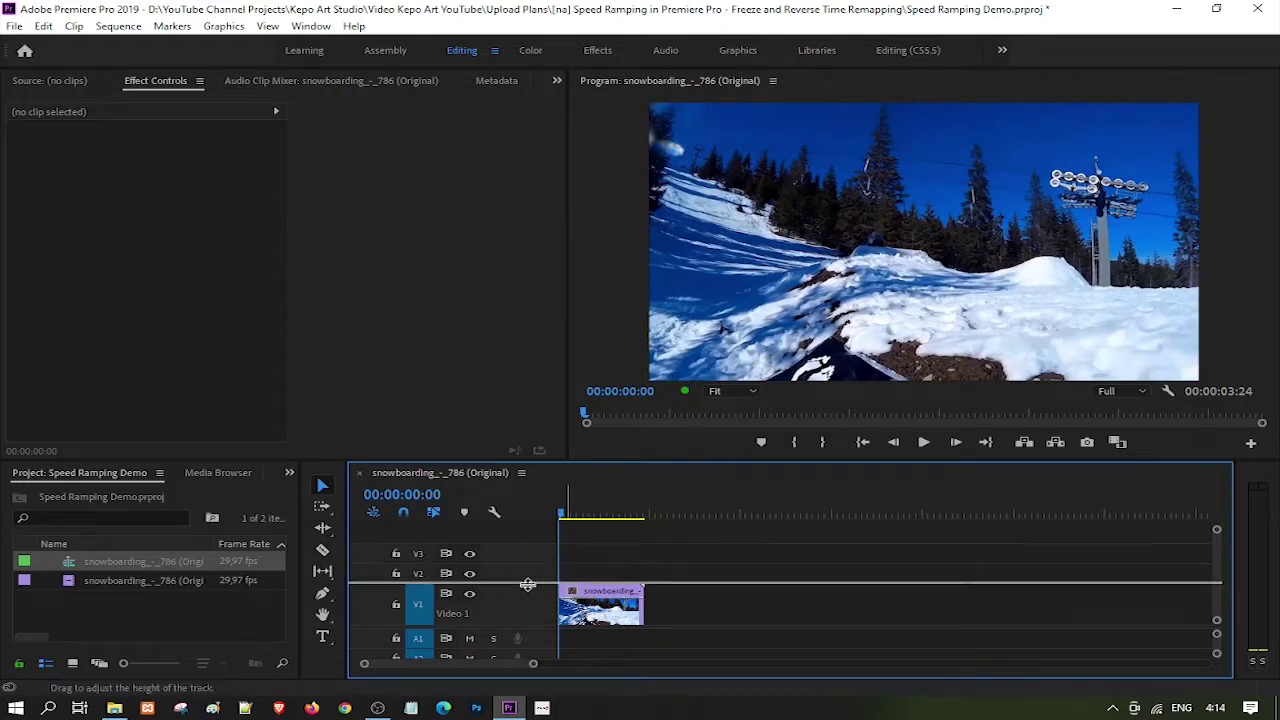
{"action": "left_click_drag", "start_coordinate": [528, 584], "coordinate": [530, 555]}
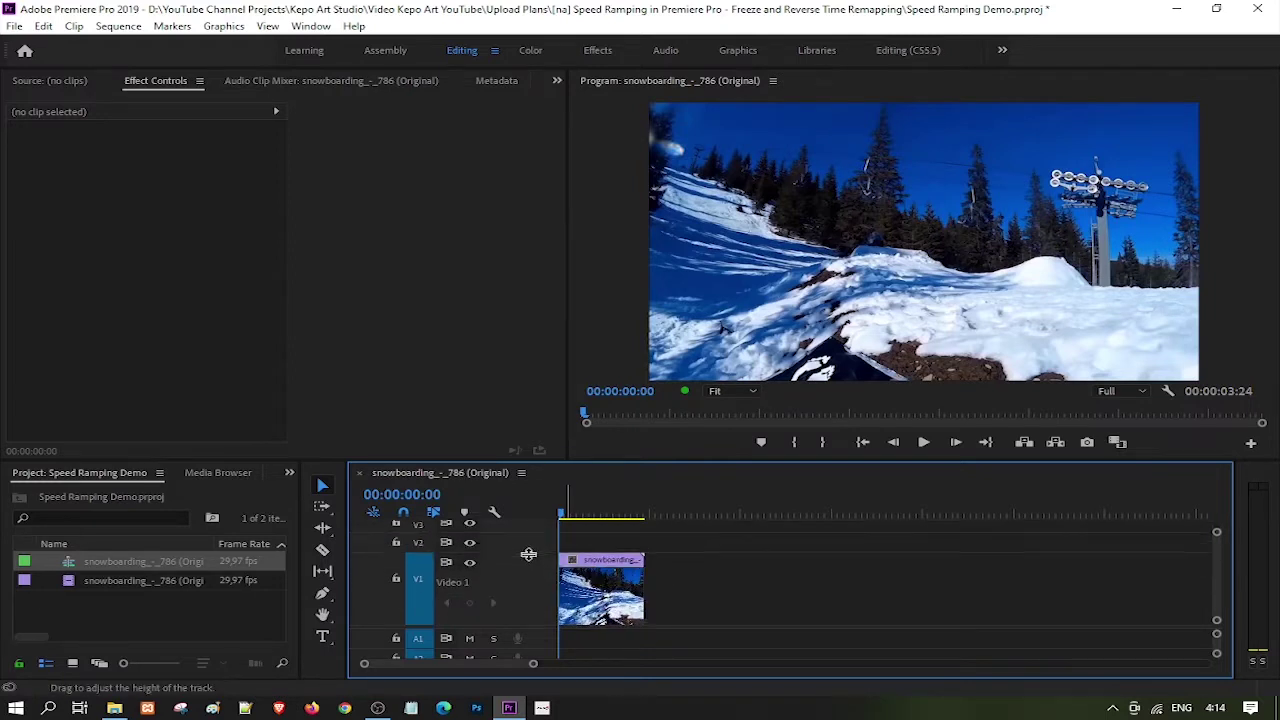
{"action": "mouse_move", "coordinate": [533, 668]}
{"action": "left_mouse_down"}
{"action": "mouse_move", "coordinate": [515, 658]}
{"action": "mouse_move", "coordinate": [531, 660]}
{"action": "left_mouse_up"}
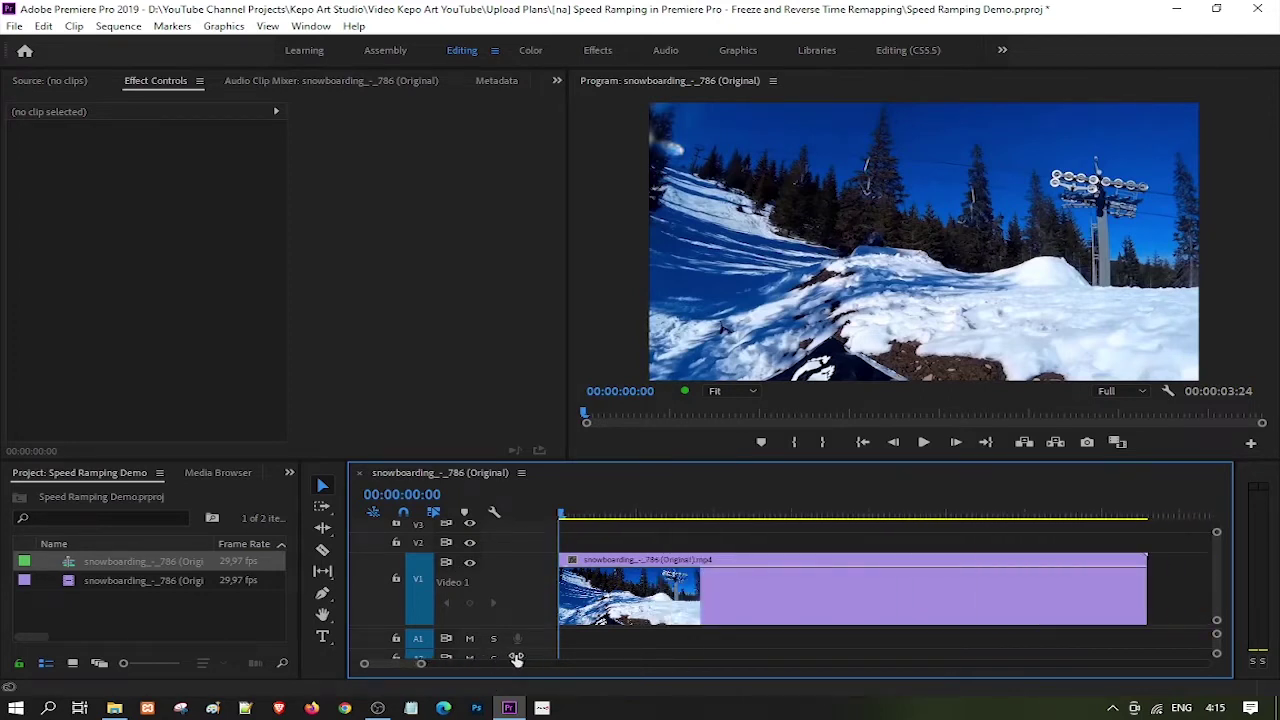
Step: Zoom the timeline so the 00:00:03:24 clip is wide enough to edit
{"action": "scroll", "coordinate": [765, 612], "scroll_direction": "down", "scroll_amount": 1}
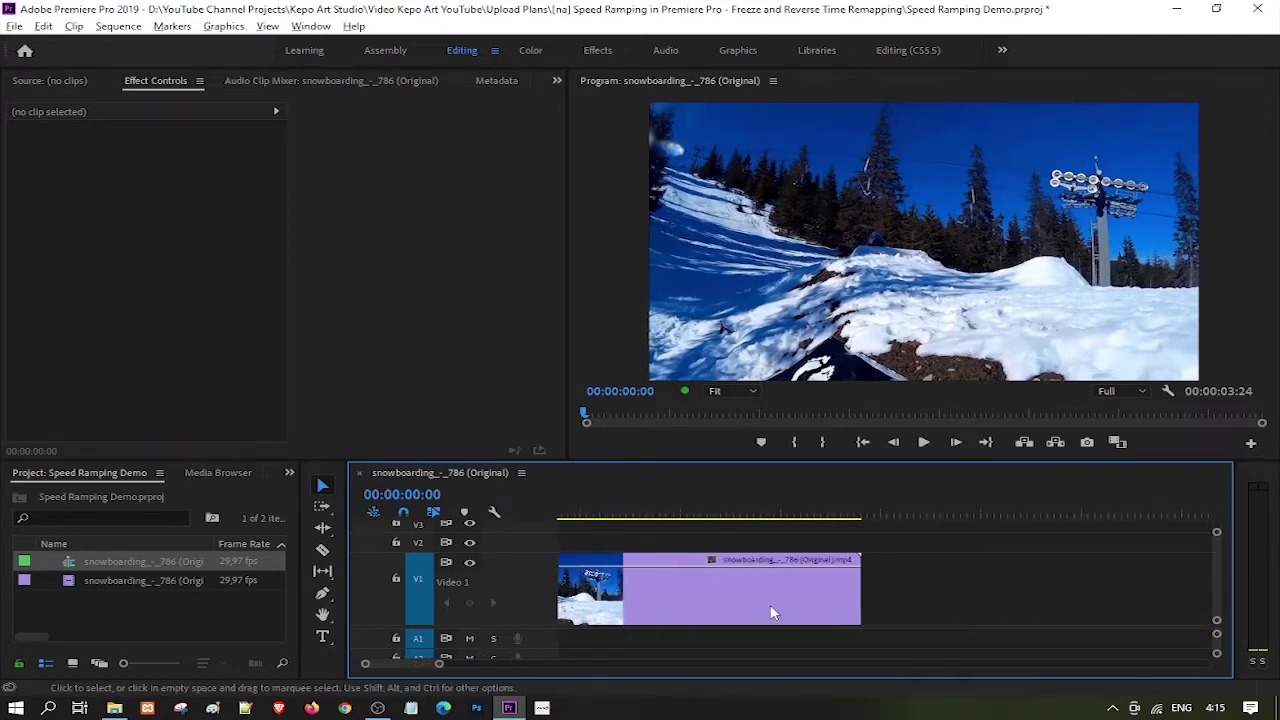
{"action": "scroll", "coordinate": [768, 612], "scroll_direction": "up", "scroll_amount": 1}
{"action": "scroll", "coordinate": [770, 612], "scroll_direction": "up", "scroll_amount": 1}
{"action": "scroll", "coordinate": [771, 612], "scroll_direction": "down", "scroll_amount": 1}
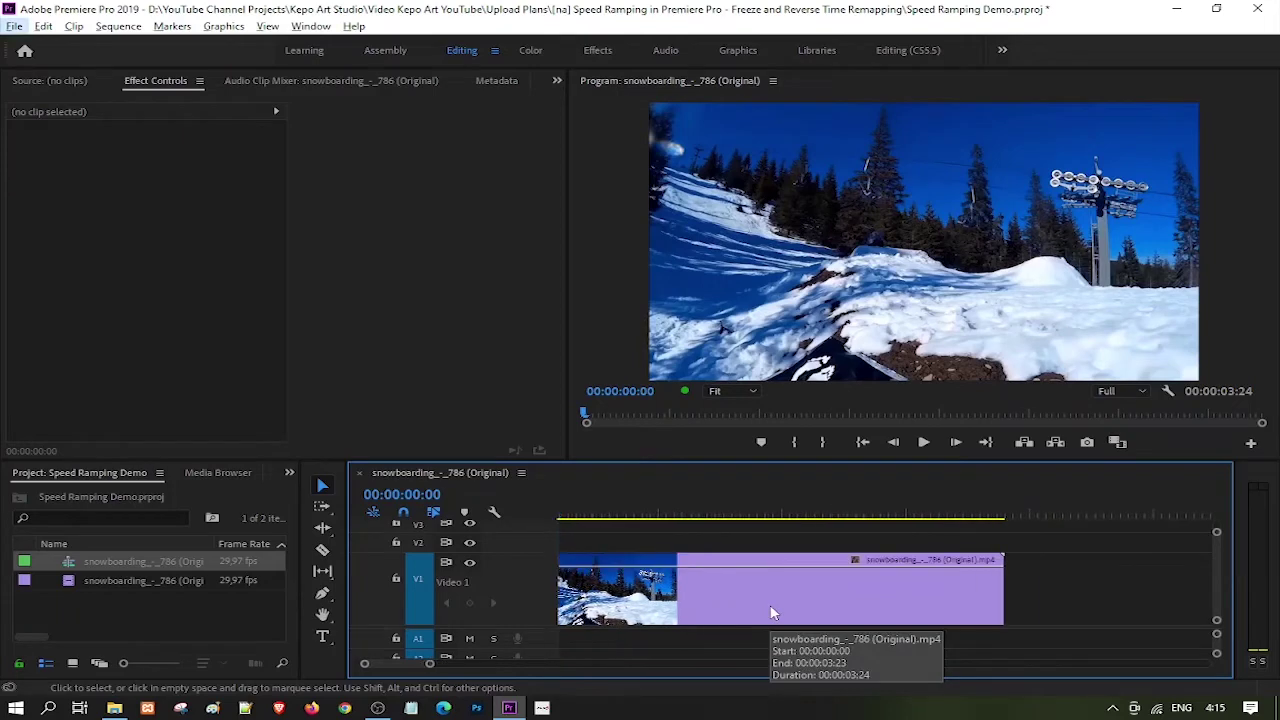
{"action": "scroll", "coordinate": [771, 612], "scroll_direction": "down", "scroll_amount": 1}
{"action": "scroll", "coordinate": [771, 612], "scroll_direction": "up", "scroll_amount": 1}
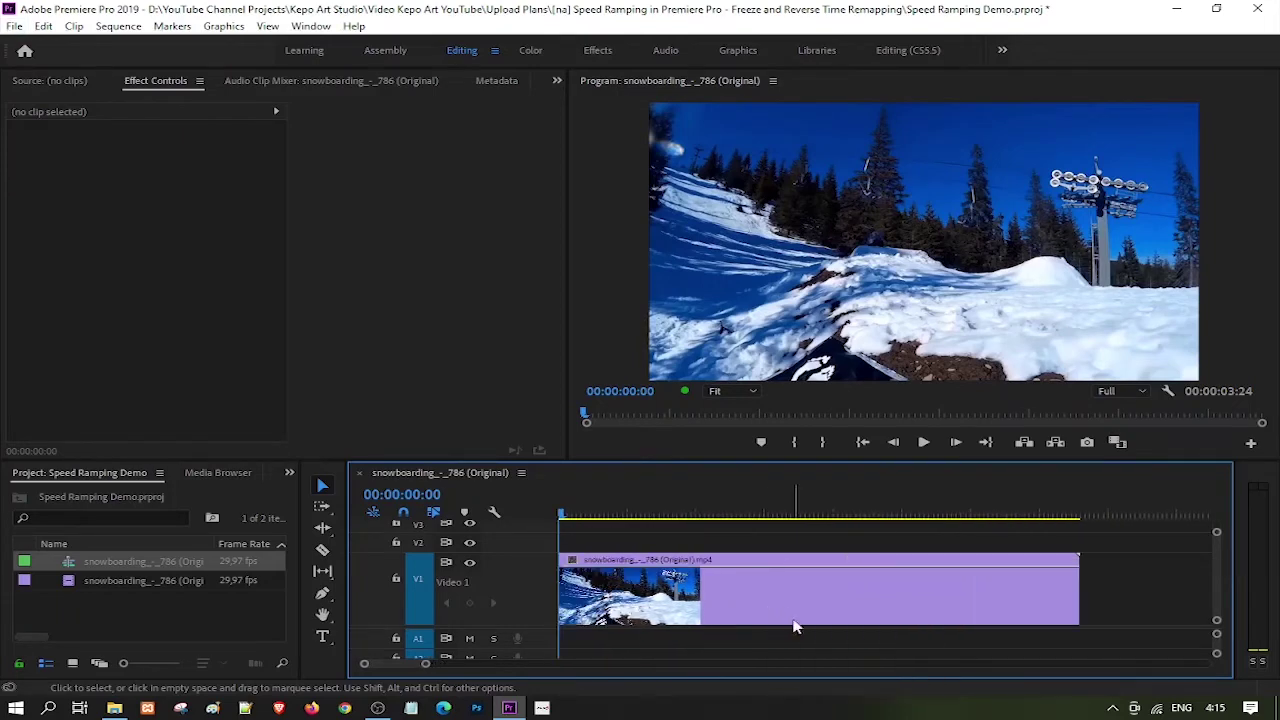
Step: Show the clip's Time Remapping > Speed keyframes and enlarge Video 1 further
{"action": "right_click", "coordinate": [860, 600]}
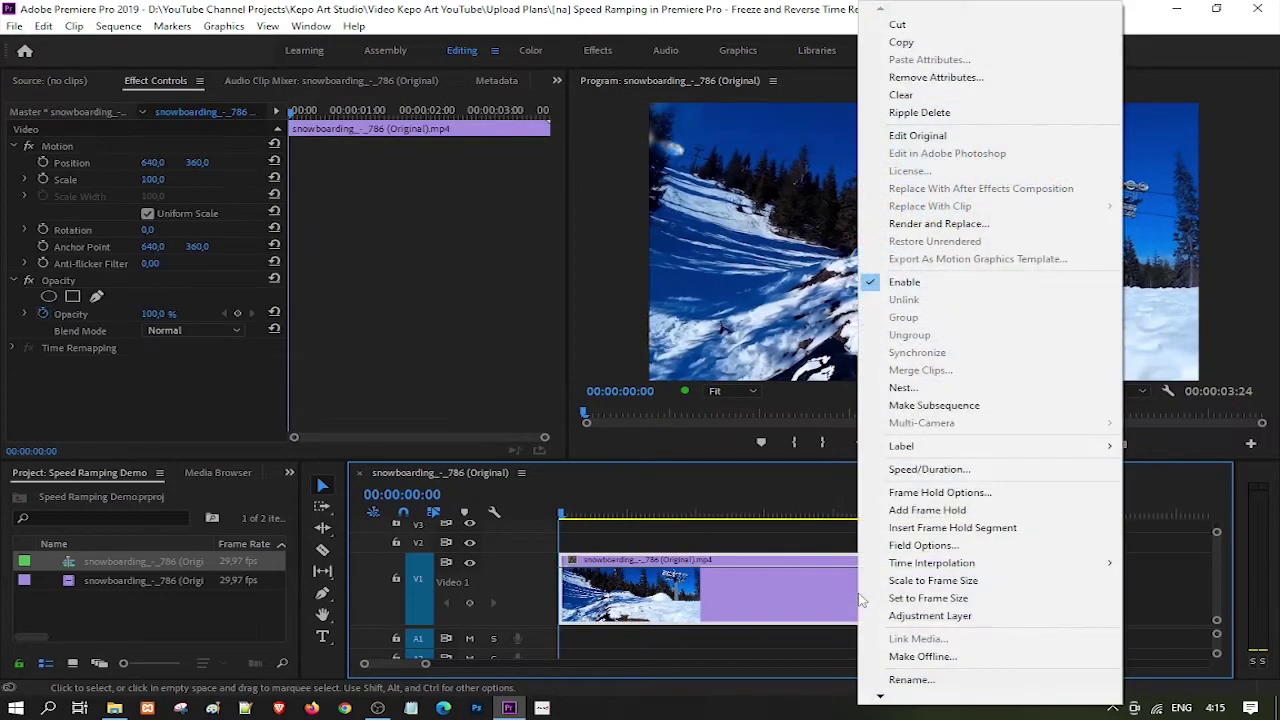
{"action": "mouse_move", "coordinate": [884, 696]}
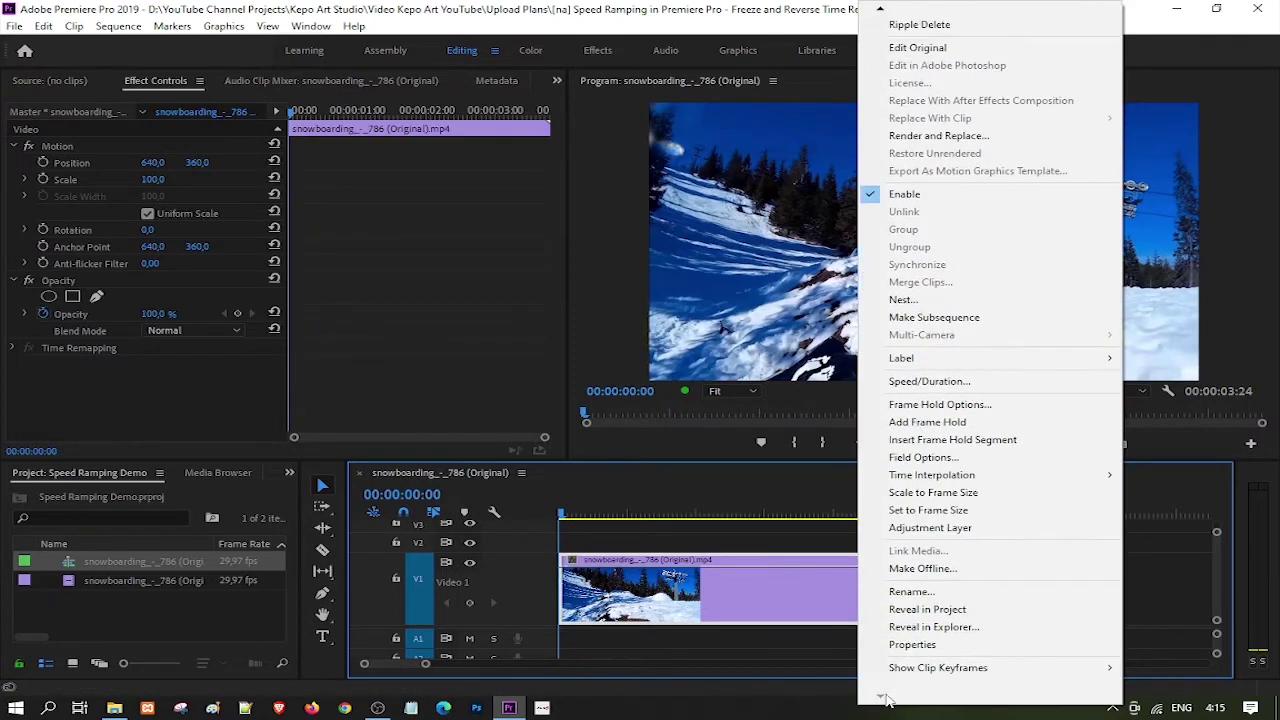
{"action": "mouse_move", "coordinate": [937, 677]}
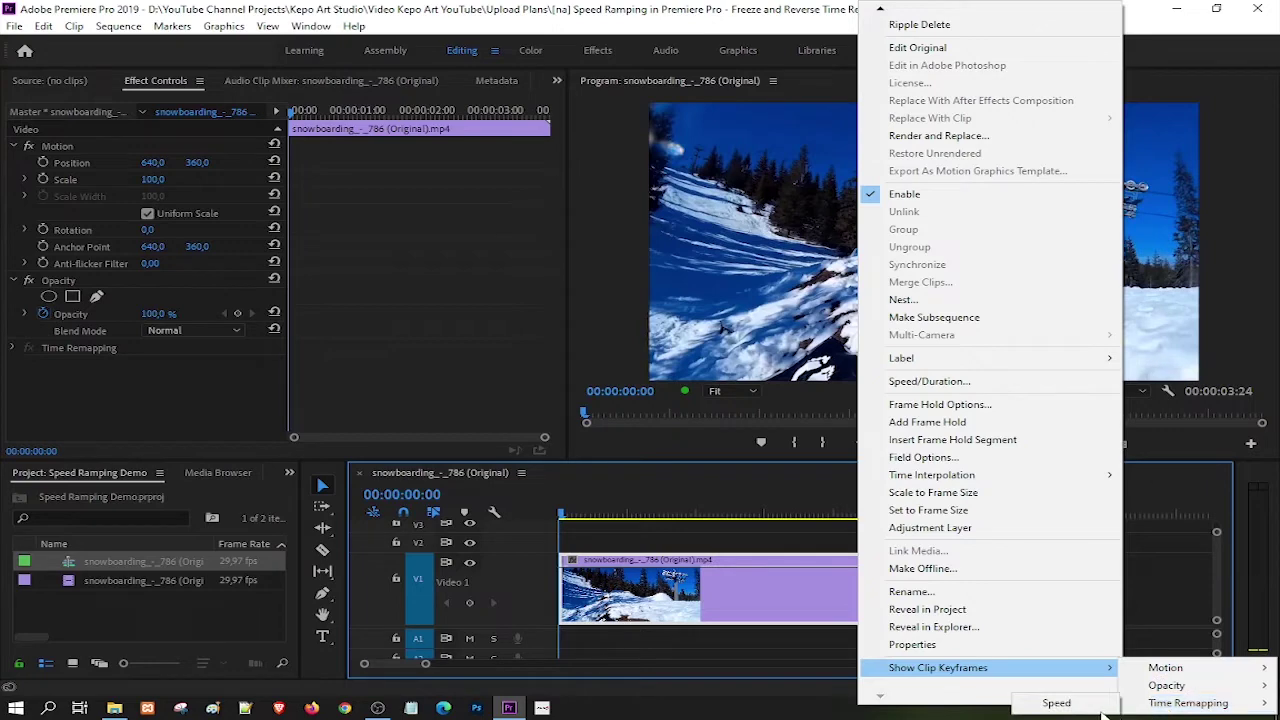
{"action": "left_click", "coordinate": [1103, 712]}
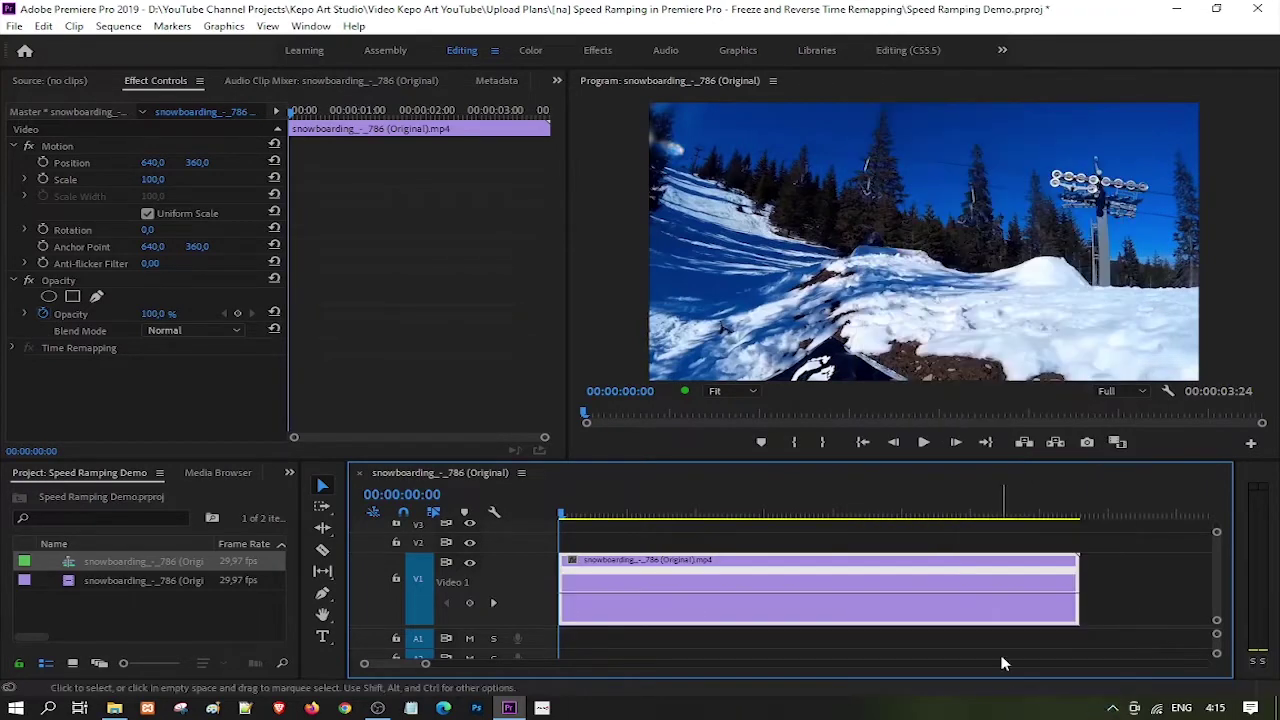
{"action": "key", "text": "space"}
{"action": "key", "text": "space"}
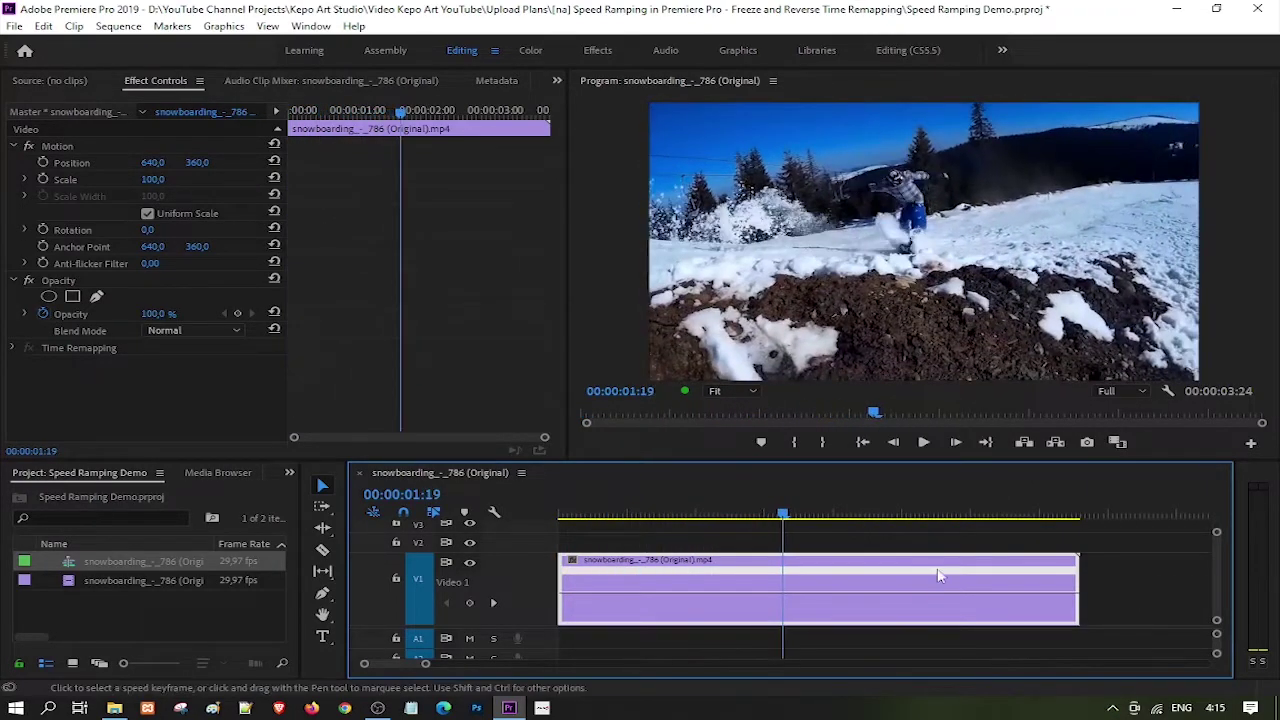
{"action": "mouse_move", "coordinate": [786, 514]}
{"action": "left_mouse_down"}
{"action": "mouse_move", "coordinate": [625, 520]}
{"action": "mouse_move", "coordinate": [693, 516]}
{"action": "left_mouse_up"}
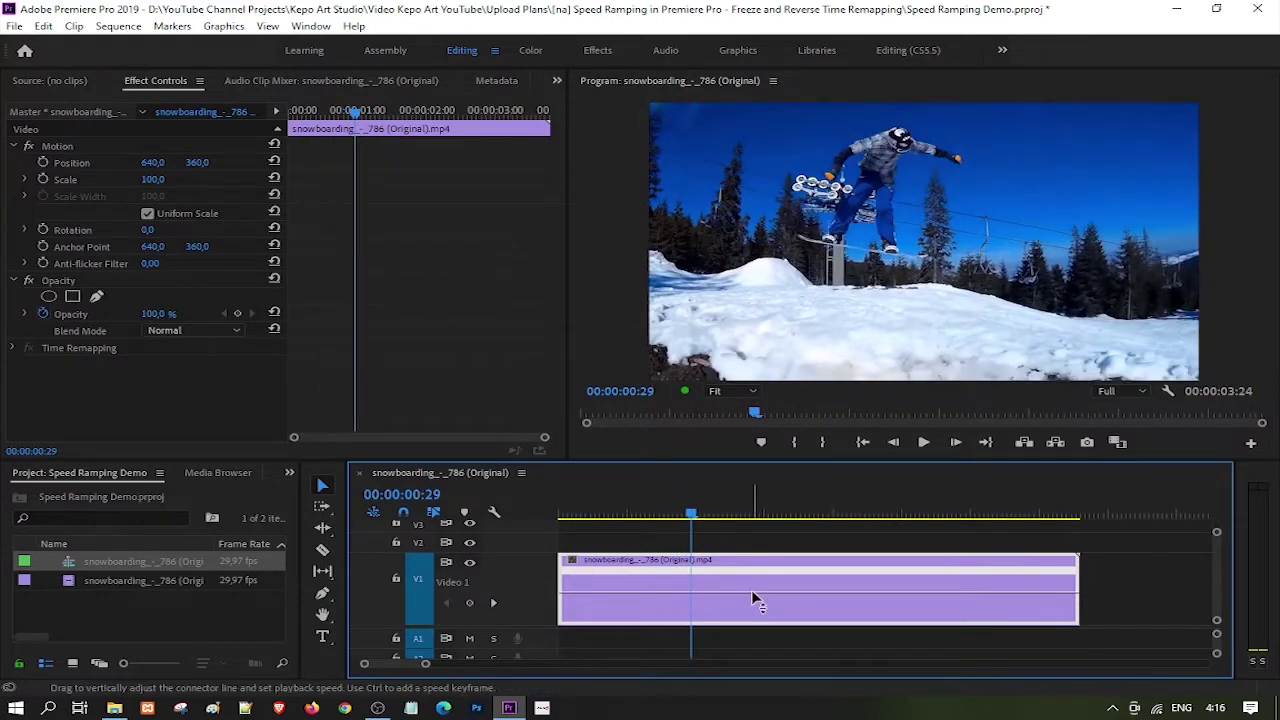
{"action": "left_click_drag", "start_coordinate": [534, 554], "coordinate": [538, 537]}
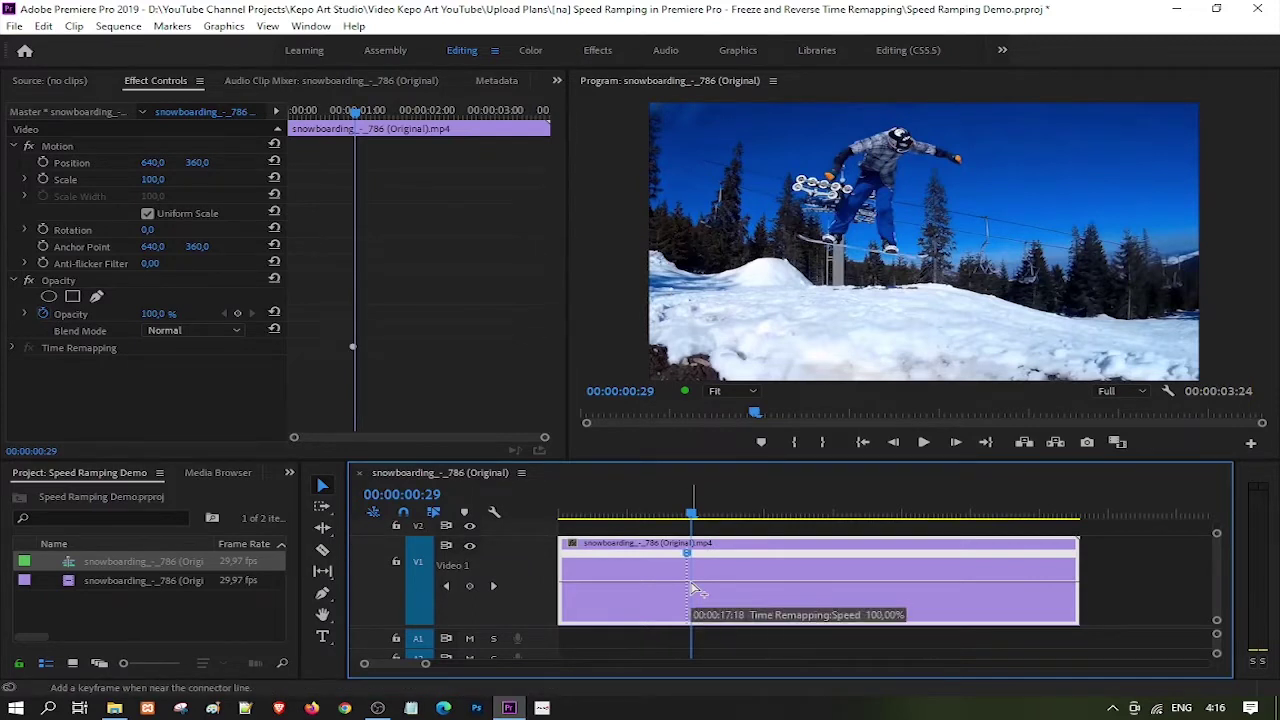
Step: Add a speed keyframe where slow motion ends and lower the middle section to 28%
{"action": "left_click_drag", "start_coordinate": [686, 520], "coordinate": [753, 524]}
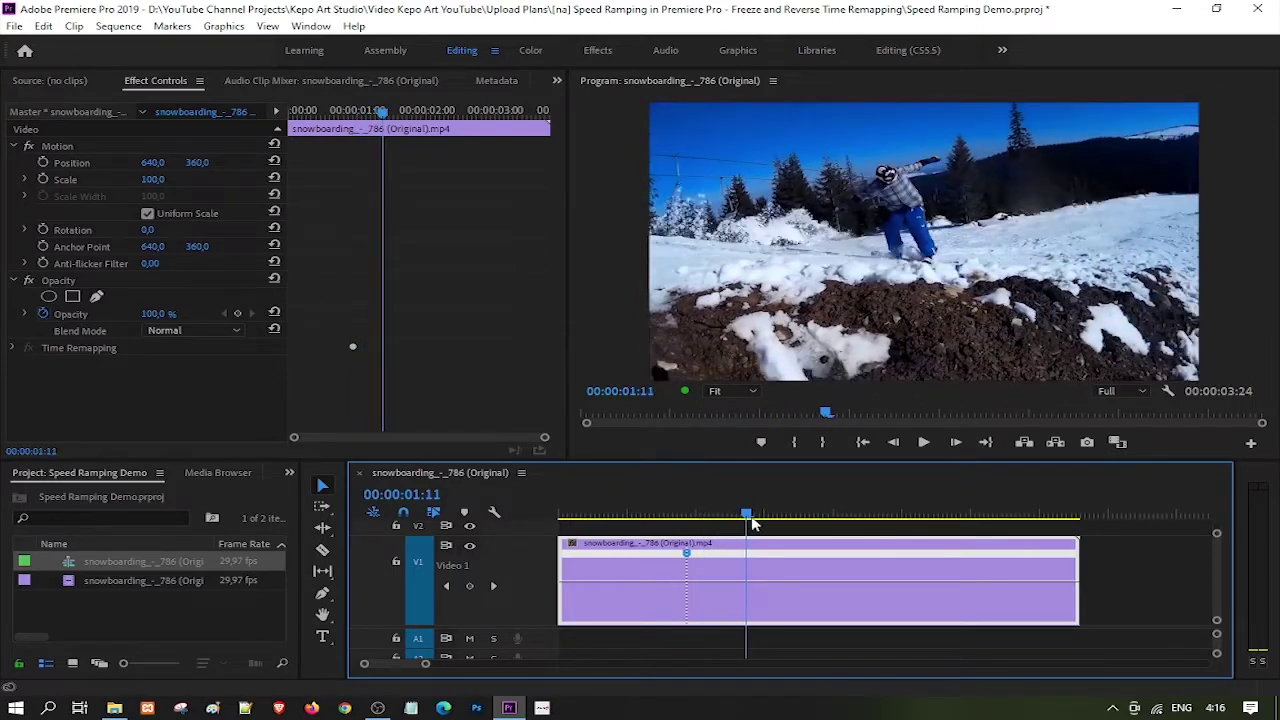
{"action": "left_click", "coordinate": [746, 590], "text": "ctrl"}
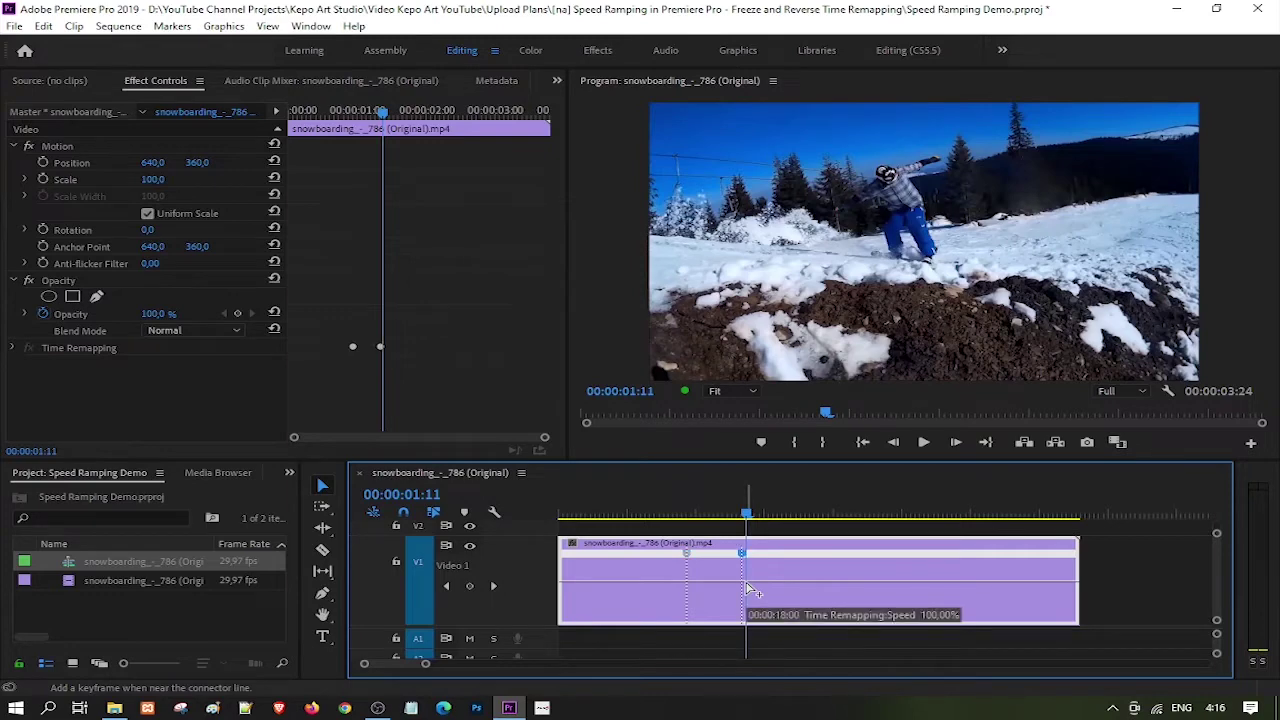
{"action": "mouse_move", "coordinate": [738, 594]}
{"action": "left_mouse_down"}
{"action": "mouse_move", "coordinate": [768, 600]}
{"action": "mouse_move", "coordinate": [713, 593]}
{"action": "left_mouse_up"}
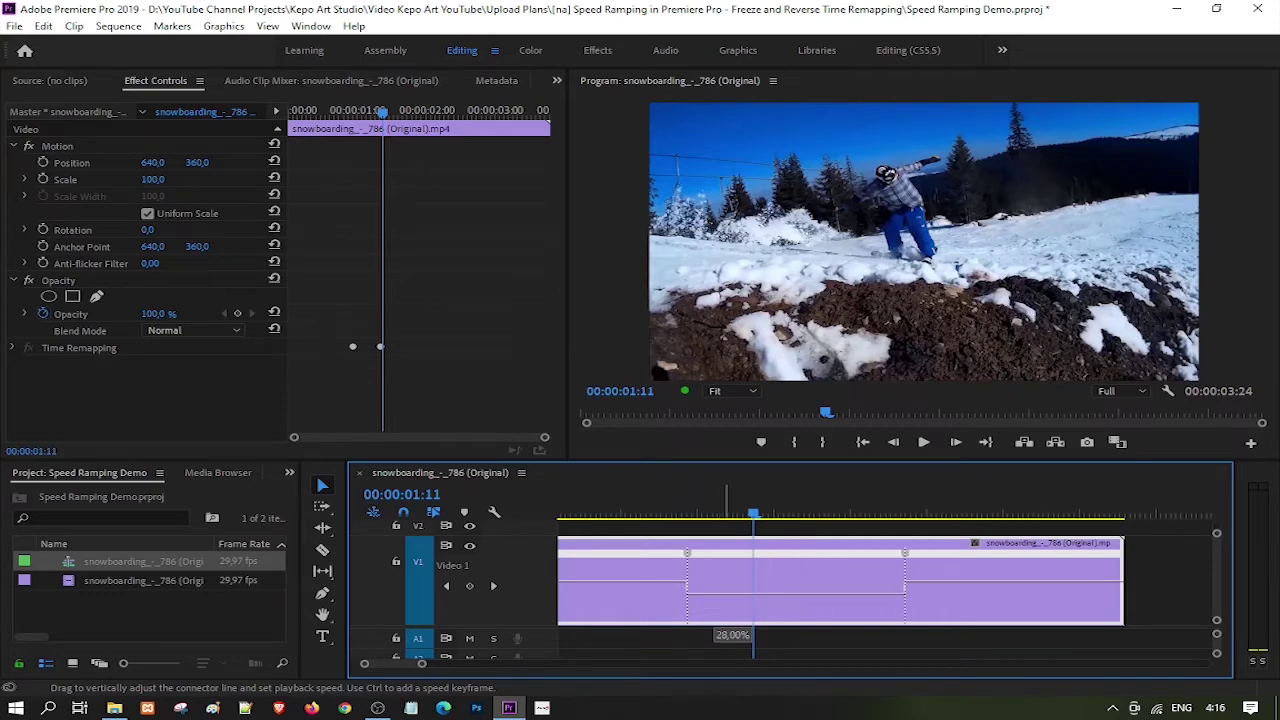
{"action": "left_click_drag", "start_coordinate": [713, 634], "coordinate": [713, 641]}
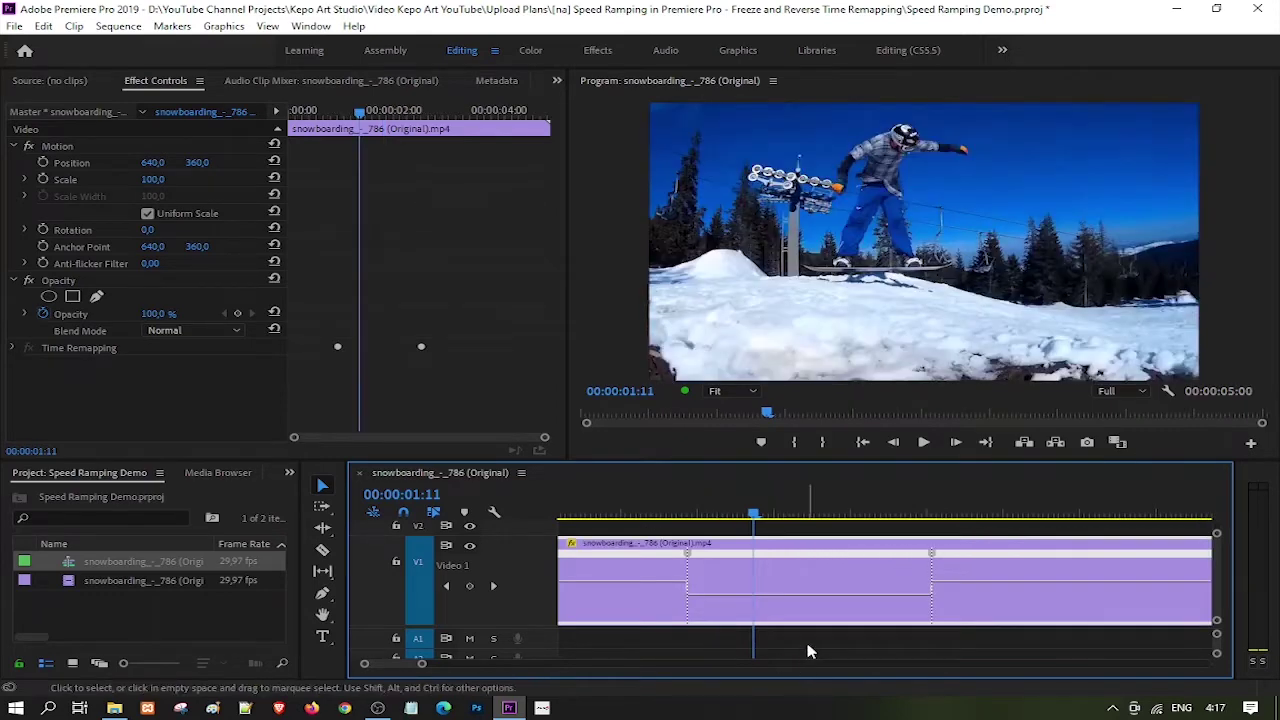
Step: Play the ramped sequence, then split the first speed keyframe into a gradual ramp
{"action": "key", "text": "minus"}
{"action": "key", "text": "minus"}
{"action": "key", "text": "minus"}
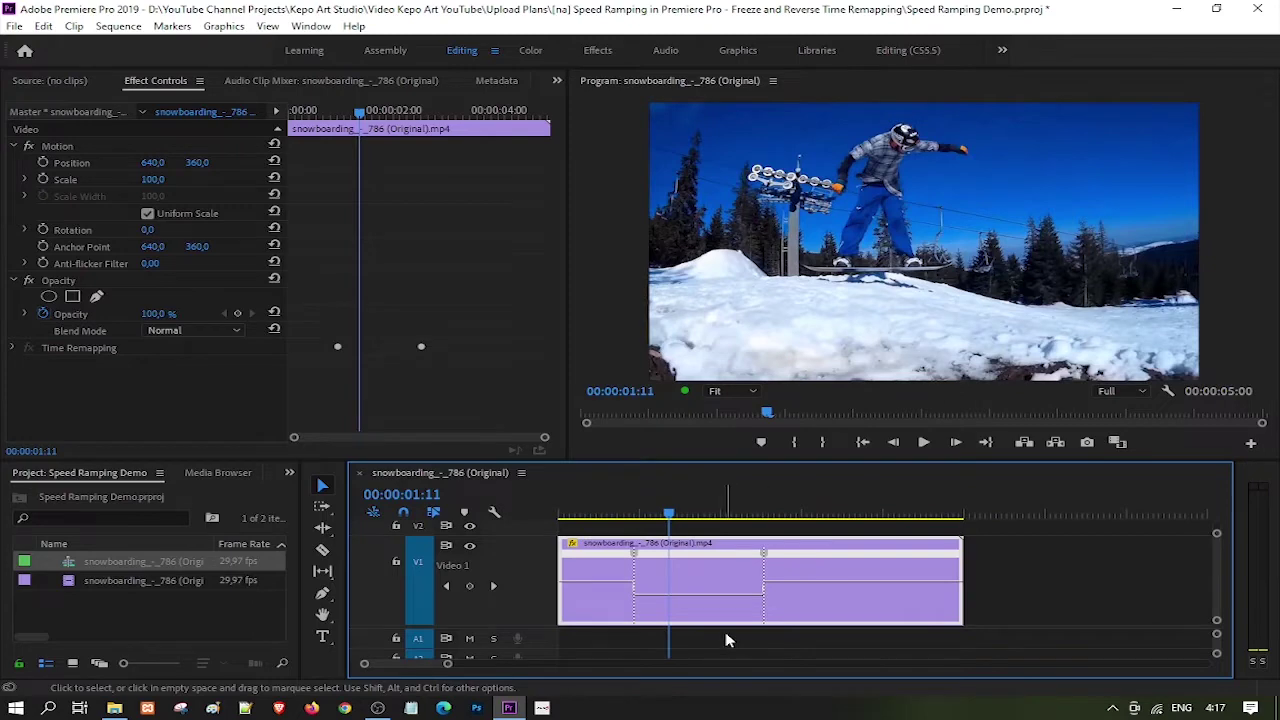
{"action": "key", "text": "equal"}
{"action": "key", "text": "equal"}
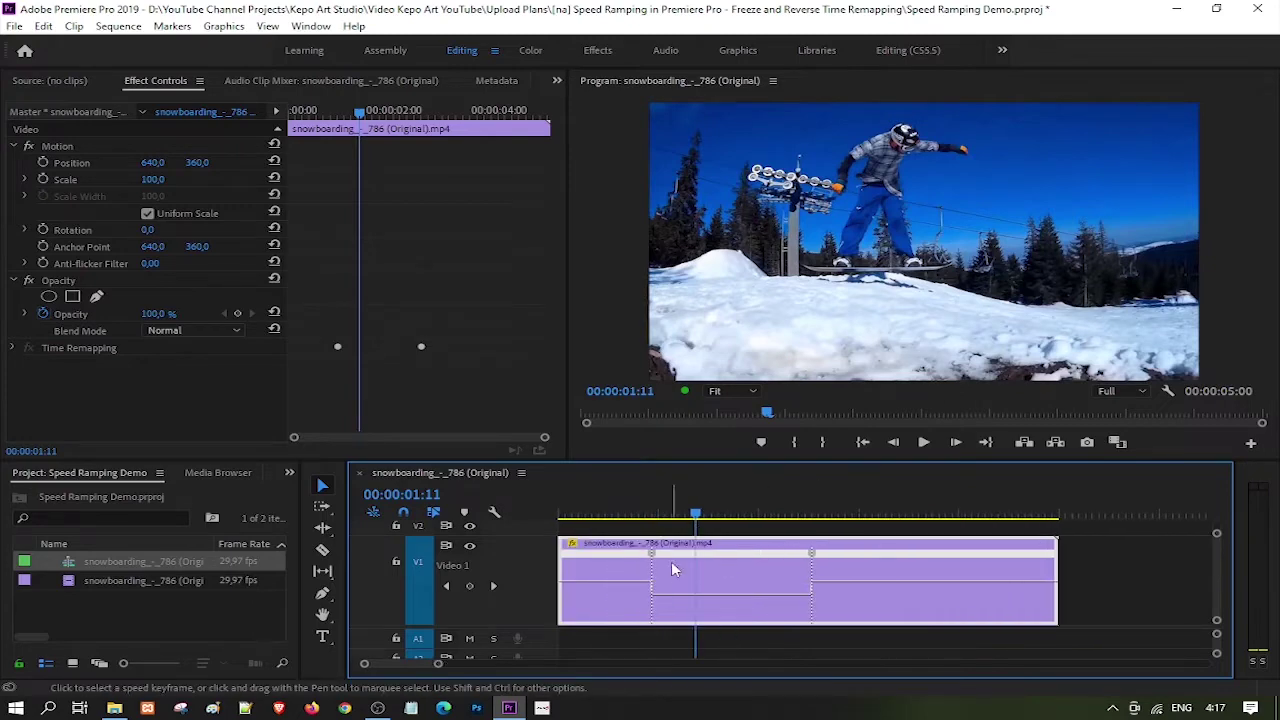
{"action": "left_click", "coordinate": [863, 442]}
{"action": "key", "text": "space"}
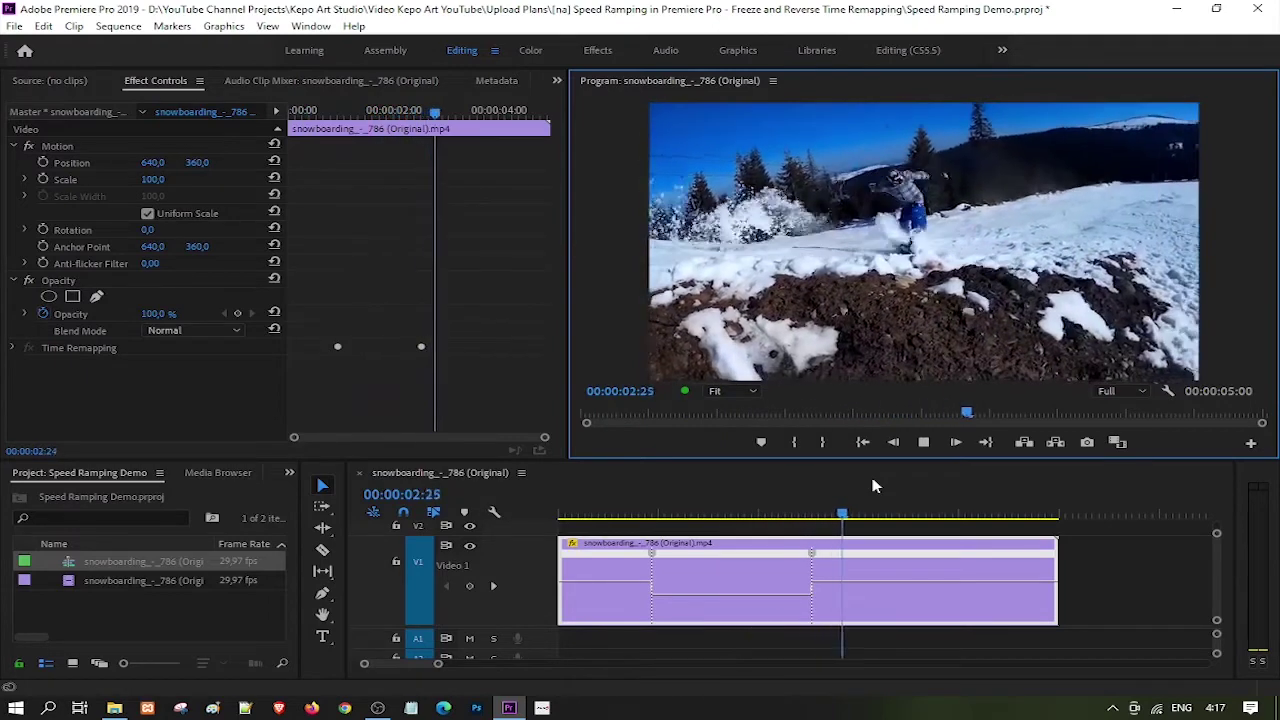
{"action": "key", "text": "space"}
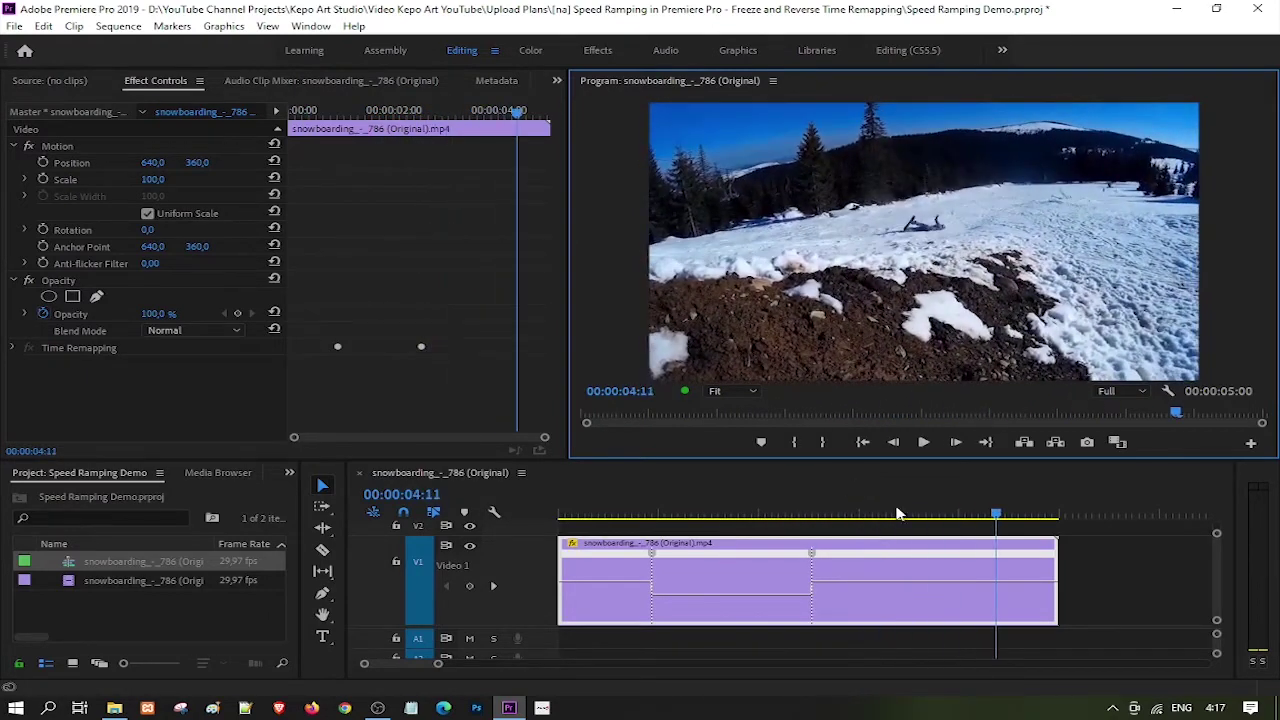
{"action": "left_click_drag", "start_coordinate": [1006, 518], "coordinate": [745, 514]}
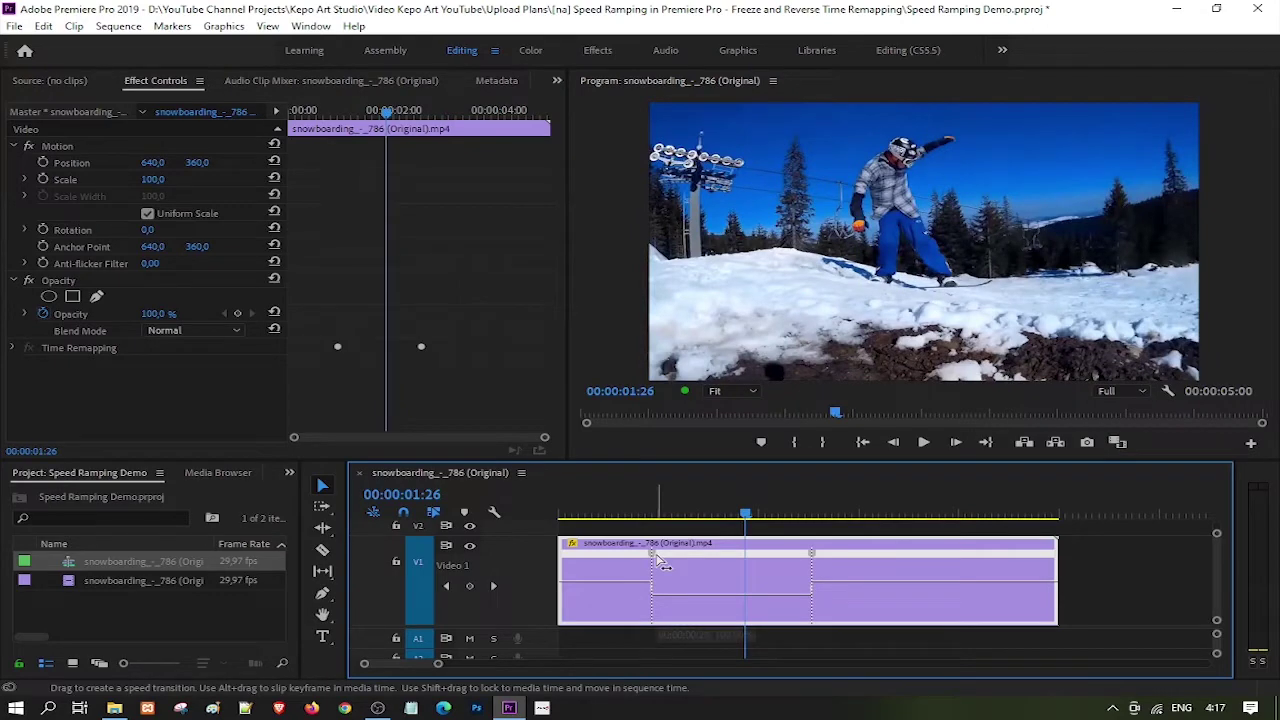
{"action": "left_click_drag", "start_coordinate": [659, 561], "coordinate": [799, 563]}
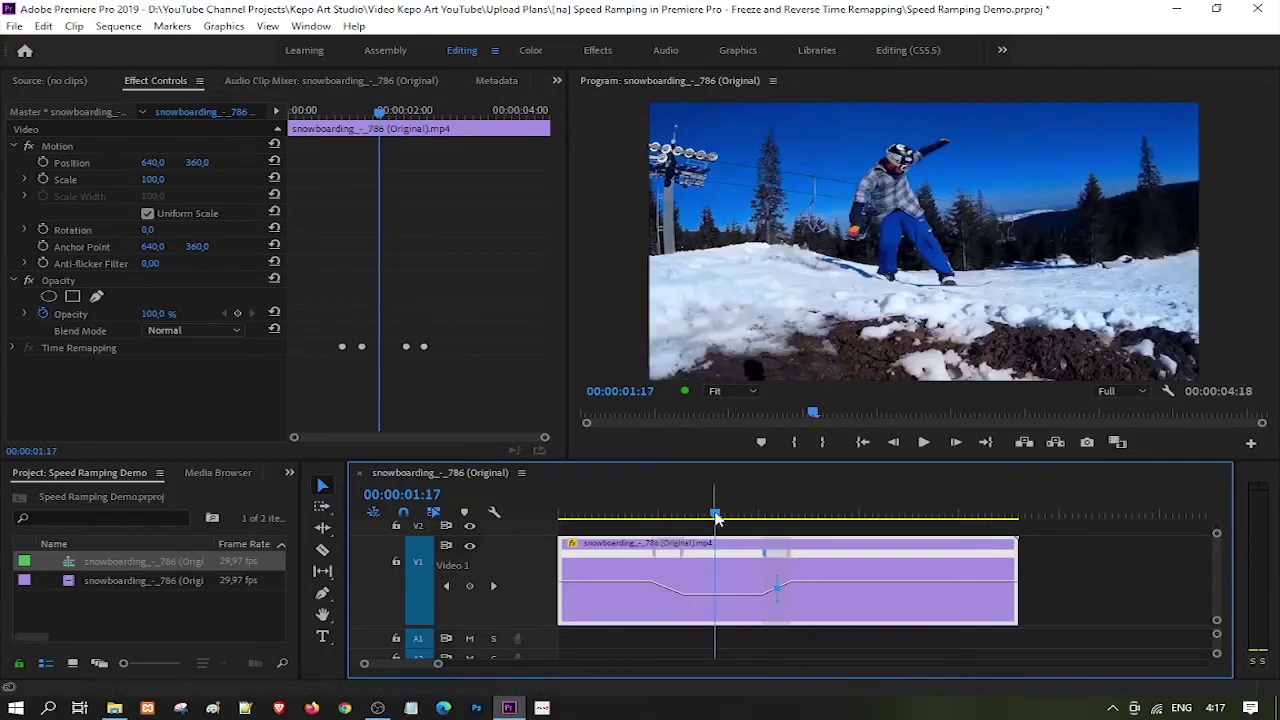
Step: Split the second speed keyframe into a ramp and widen it back to full speed
{"action": "key", "text": "space"}
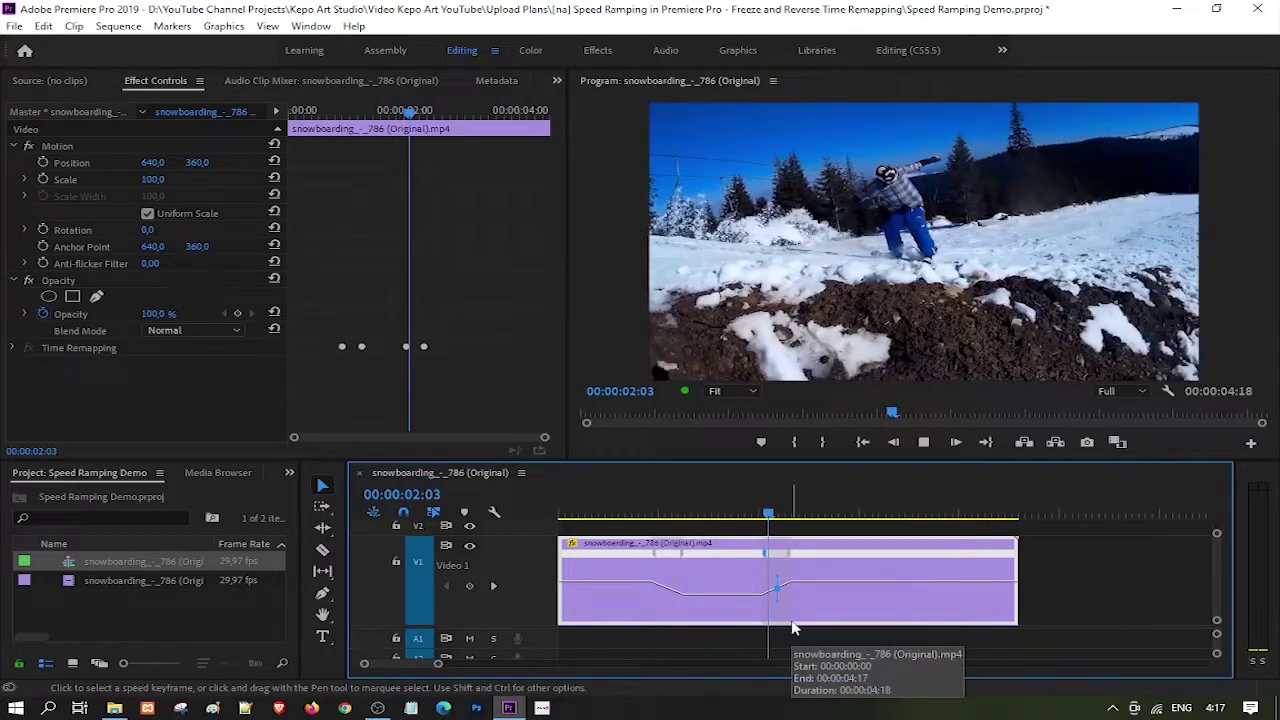
{"action": "key", "text": "space"}
{"action": "key", "text": "backslash"}
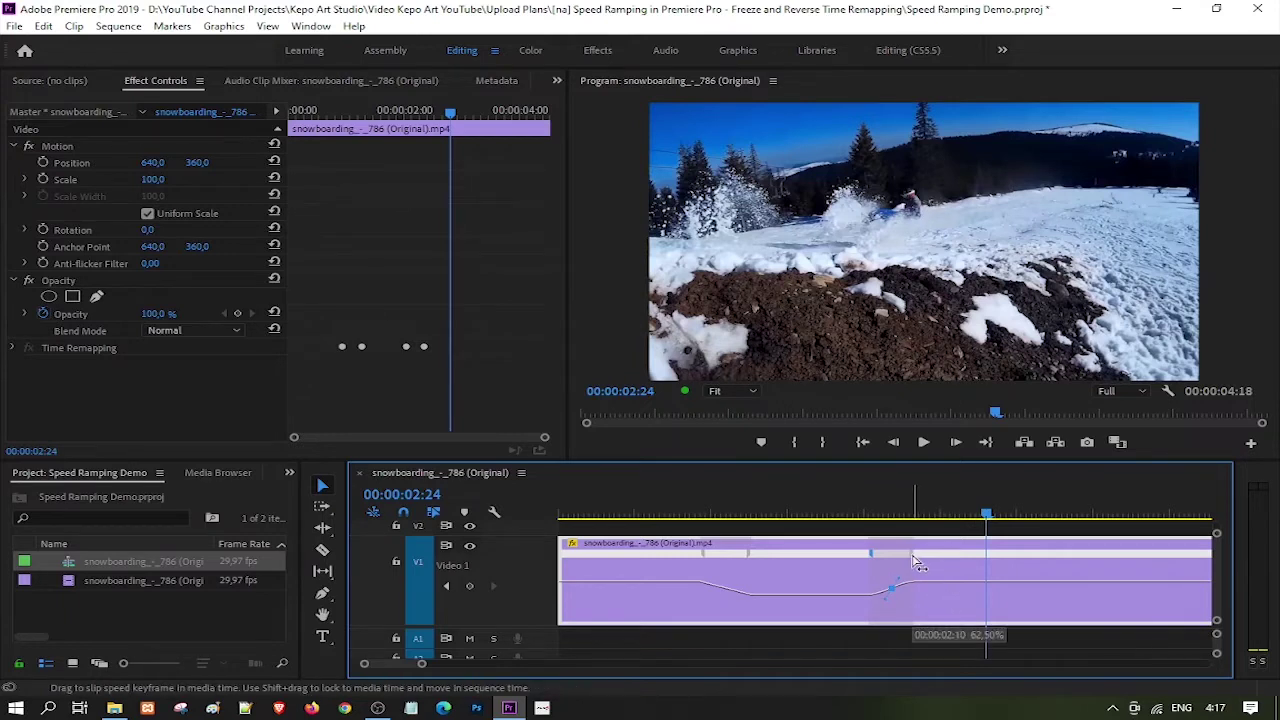
{"action": "left_click_drag", "start_coordinate": [916, 562], "coordinate": [912, 563]}
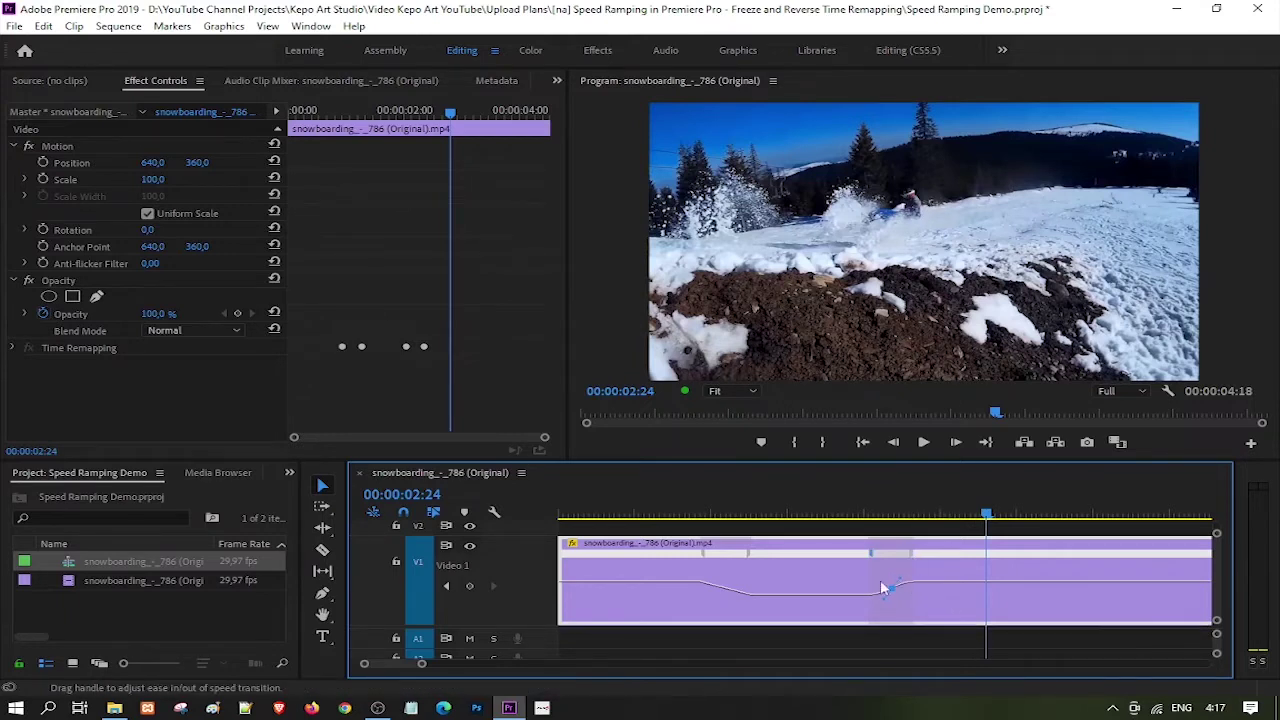
{"action": "left_click_drag", "start_coordinate": [754, 562], "coordinate": [706, 562]}
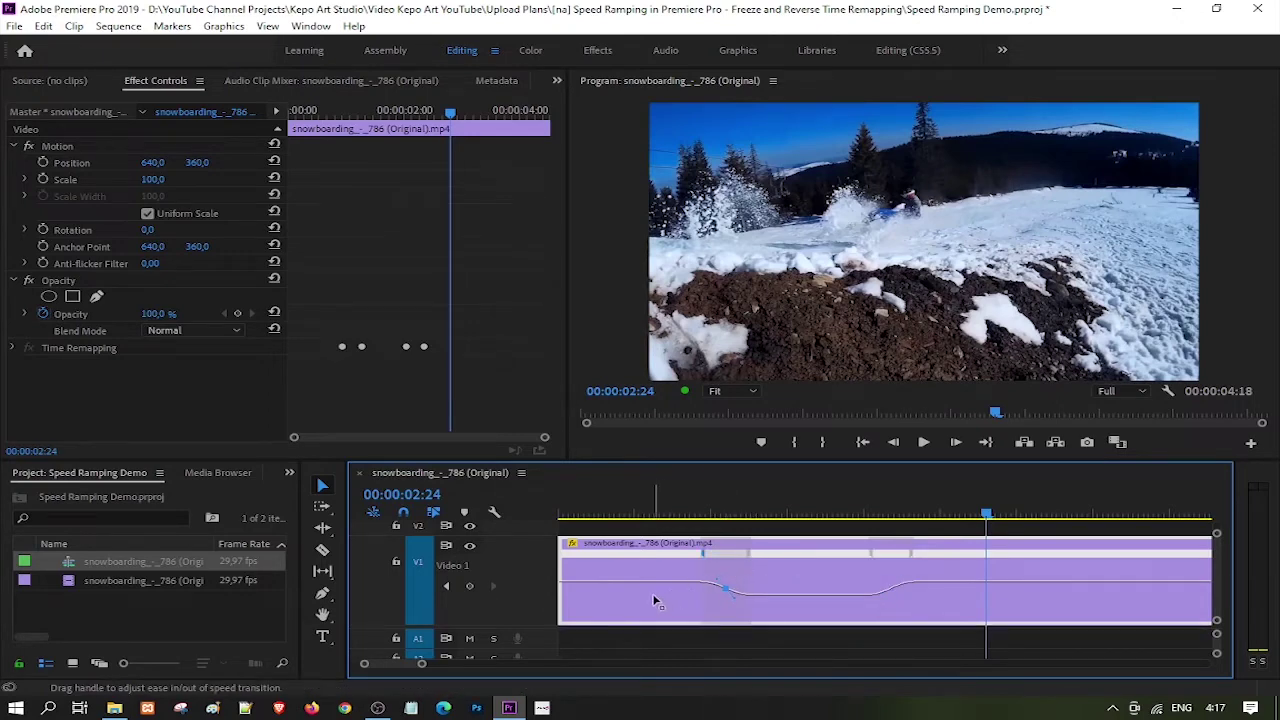
Step: Replay the clip from just before the slowdown to review the speed ramps
{"action": "left_click", "coordinate": [687, 512]}
{"action": "key", "text": "space"}
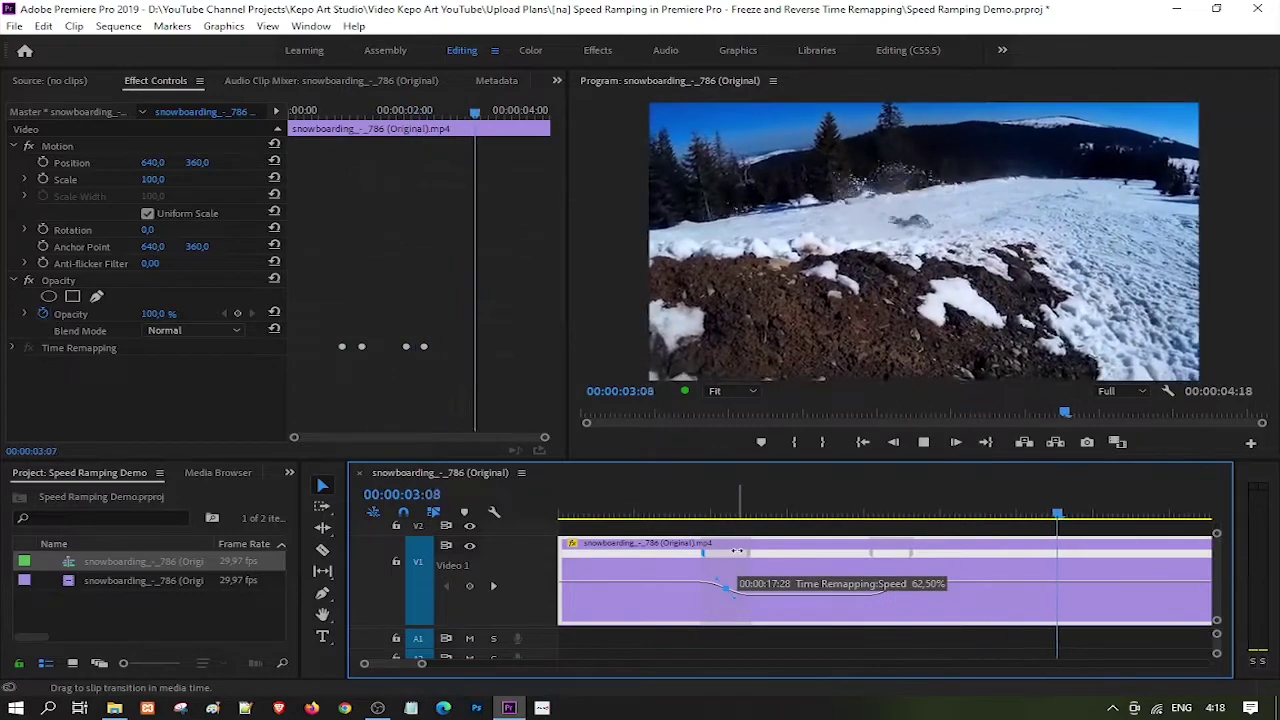
{"action": "left_click", "coordinate": [655, 512]}
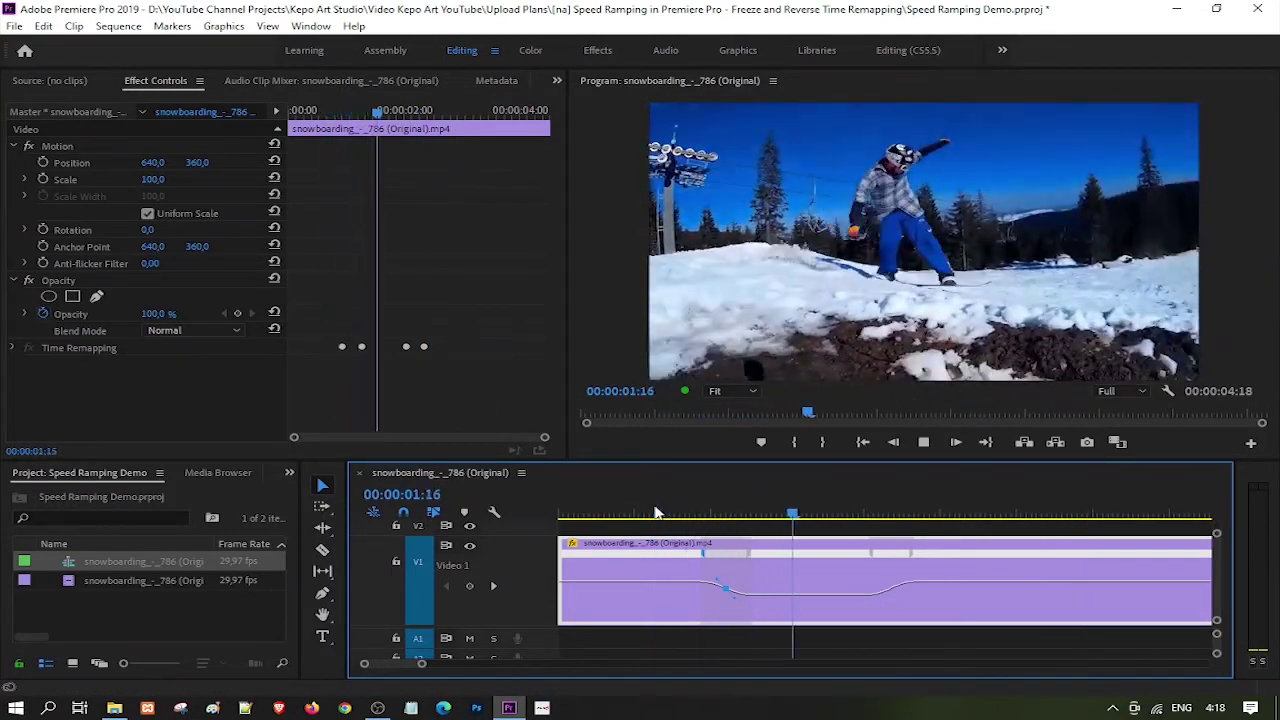
{"action": "key", "text": "space"}
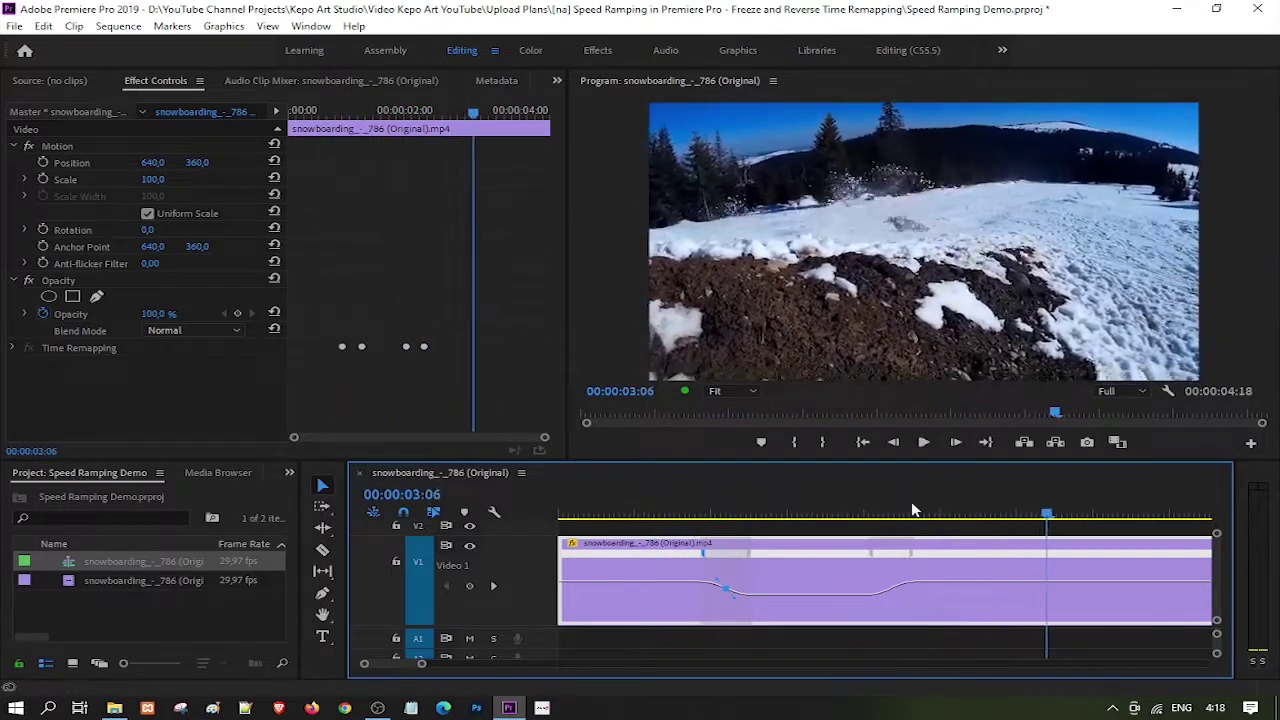
{"action": "left_click_drag", "start_coordinate": [1047, 515], "coordinate": [726, 515]}
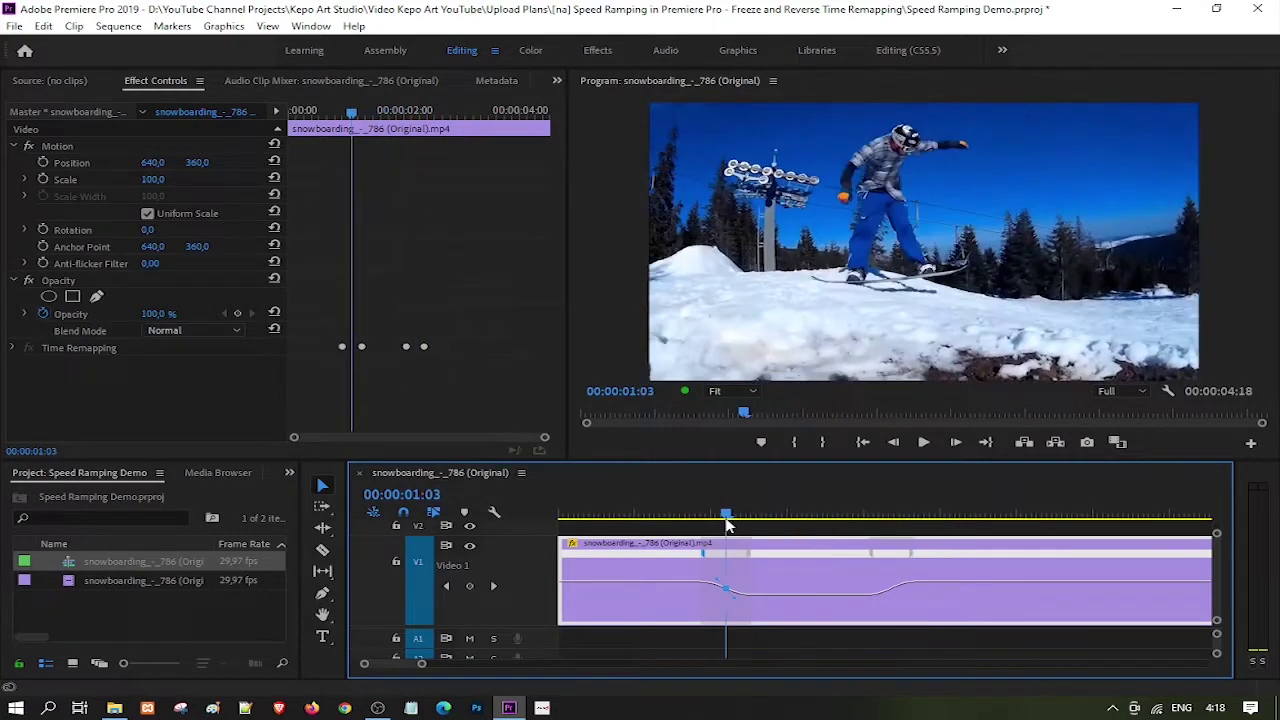
{"action": "key", "text": "space"}
{"action": "key", "text": "space"}
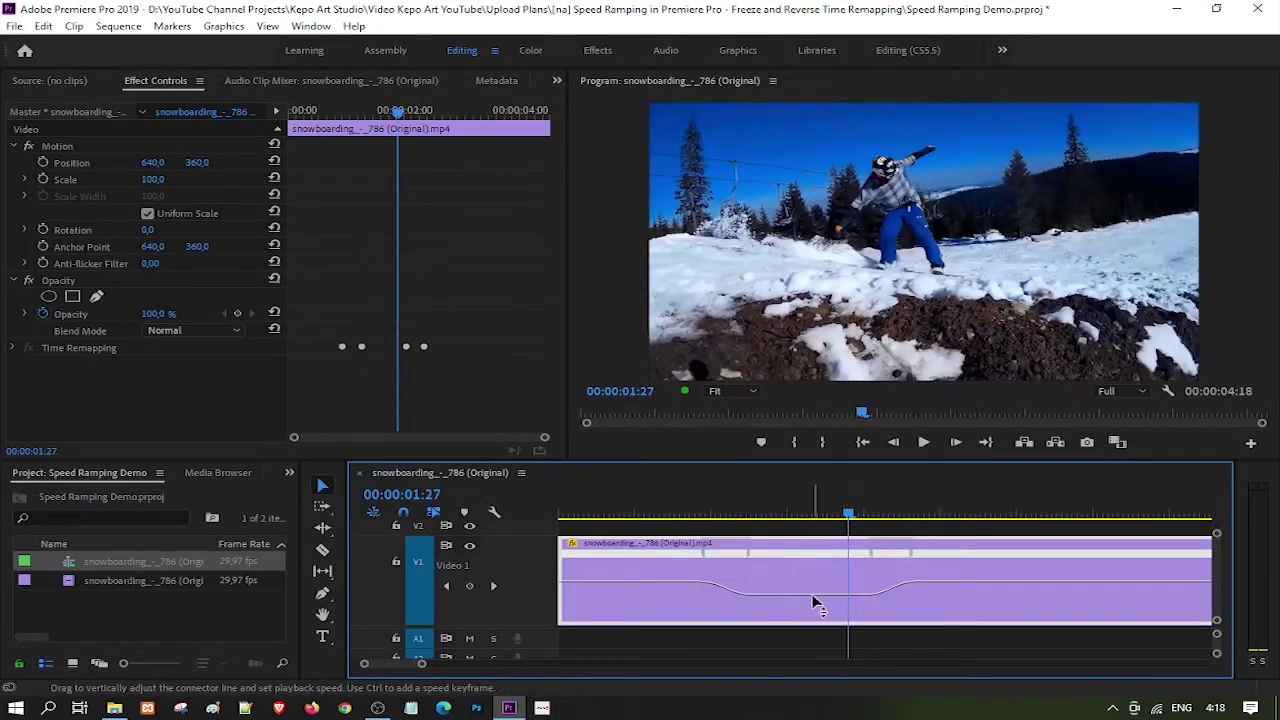
Step: Stretch the slow-motion section so the sequence runs 00:00:05:20, and replay it
{"action": "left_click_drag", "start_coordinate": [812, 603], "coordinate": [812, 612]}
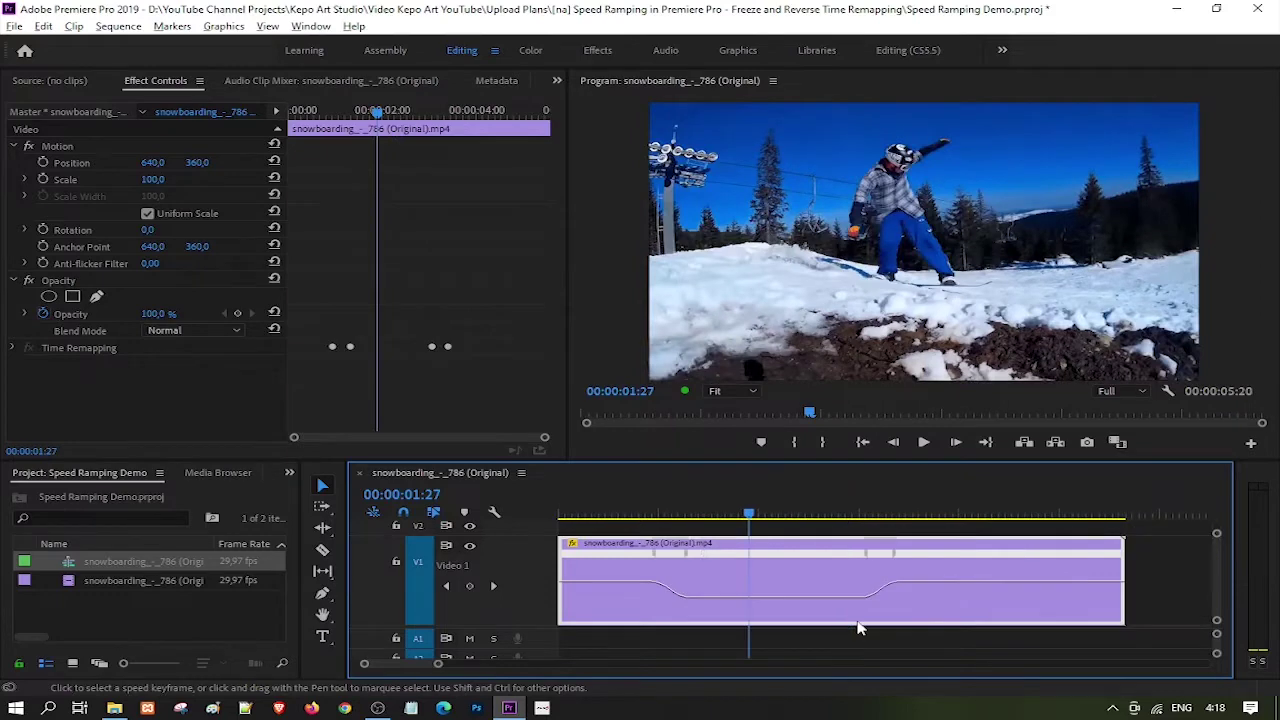
{"action": "left_click", "coordinate": [626, 511]}
{"action": "key", "text": "space"}
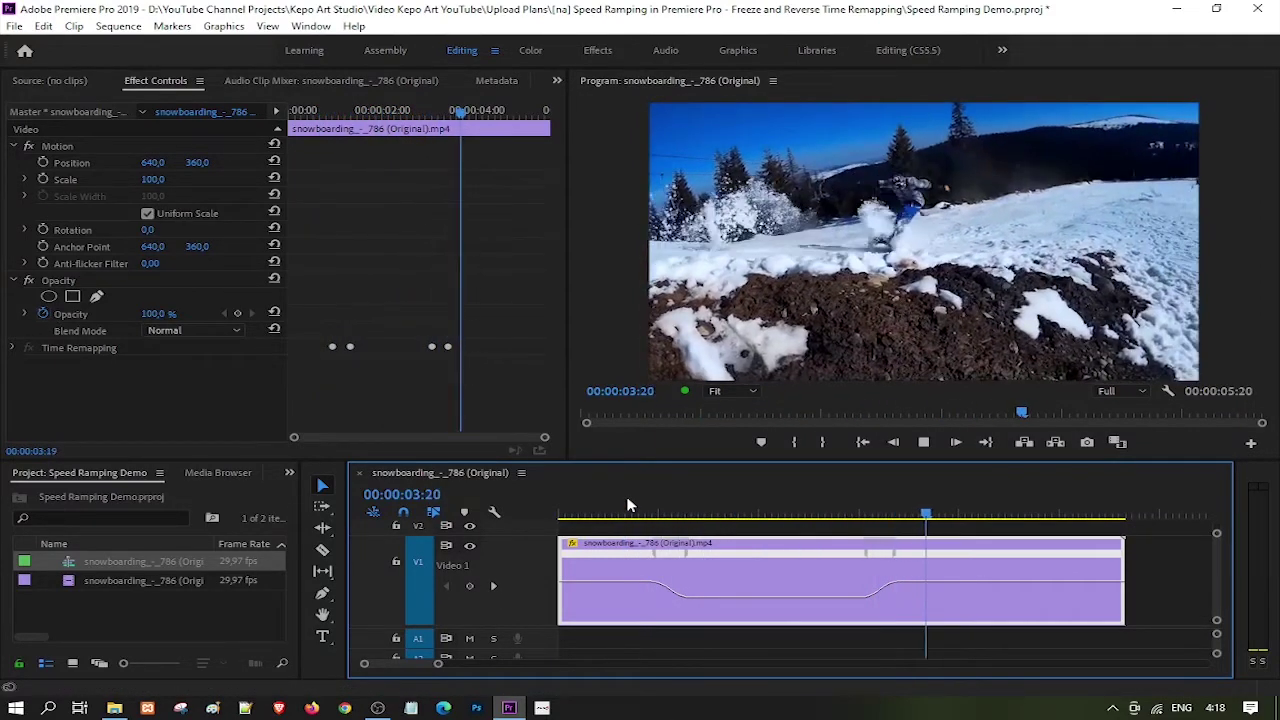
{"action": "key", "text": "space"}
{"action": "left_click", "coordinate": [734, 517]}
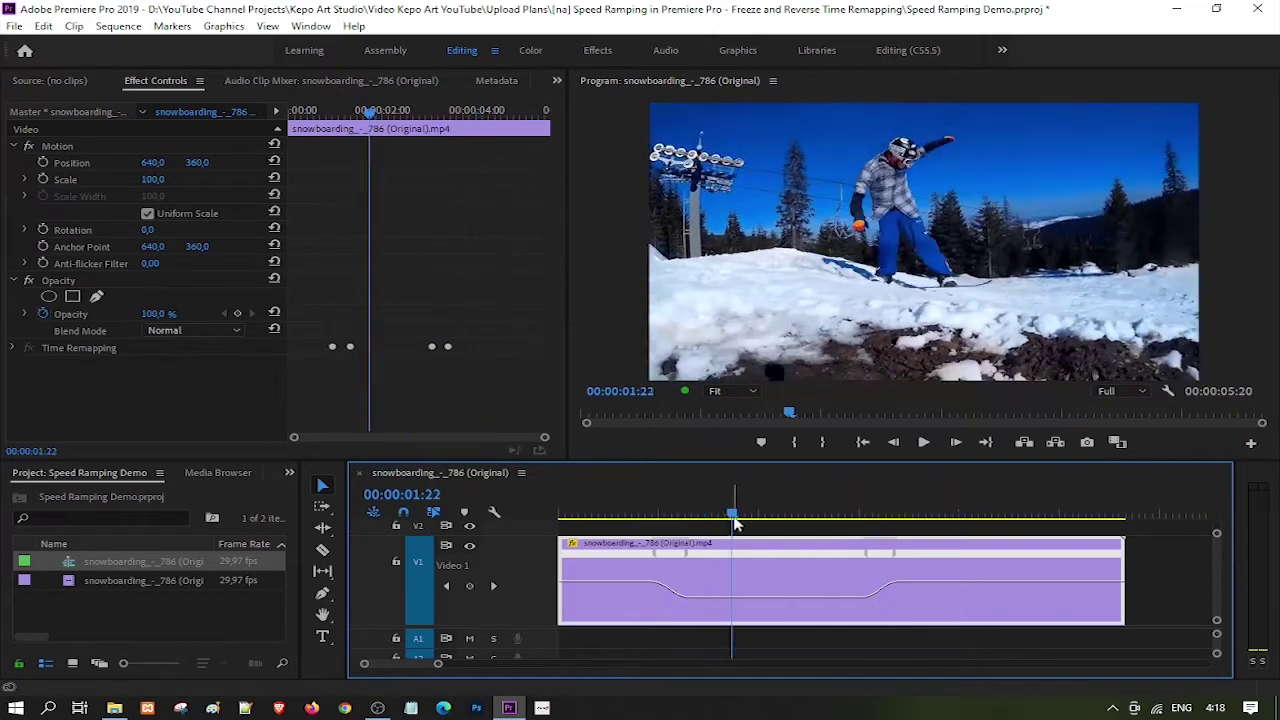
{"action": "key", "text": "space"}
Step: Set the clip's Time Interpolation to Optical Flow and play back the result
{"action": "right_click", "coordinate": [828, 575]}
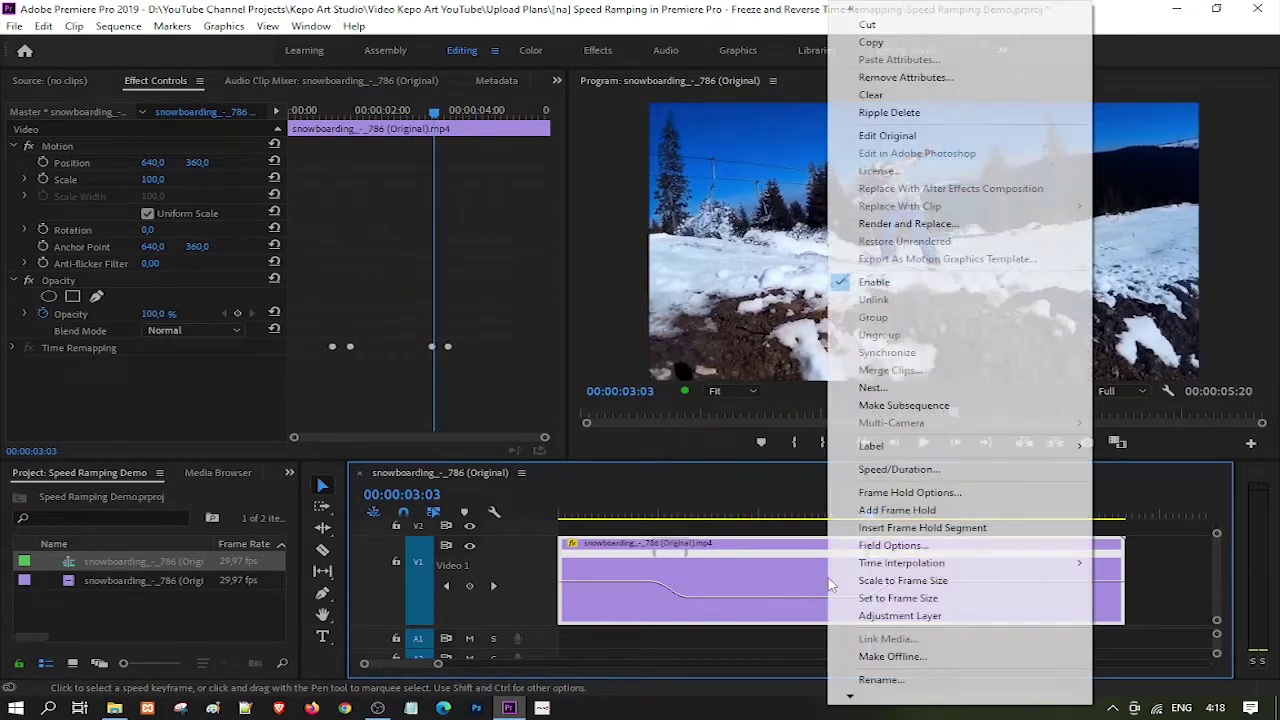
{"action": "mouse_move", "coordinate": [920, 574]}
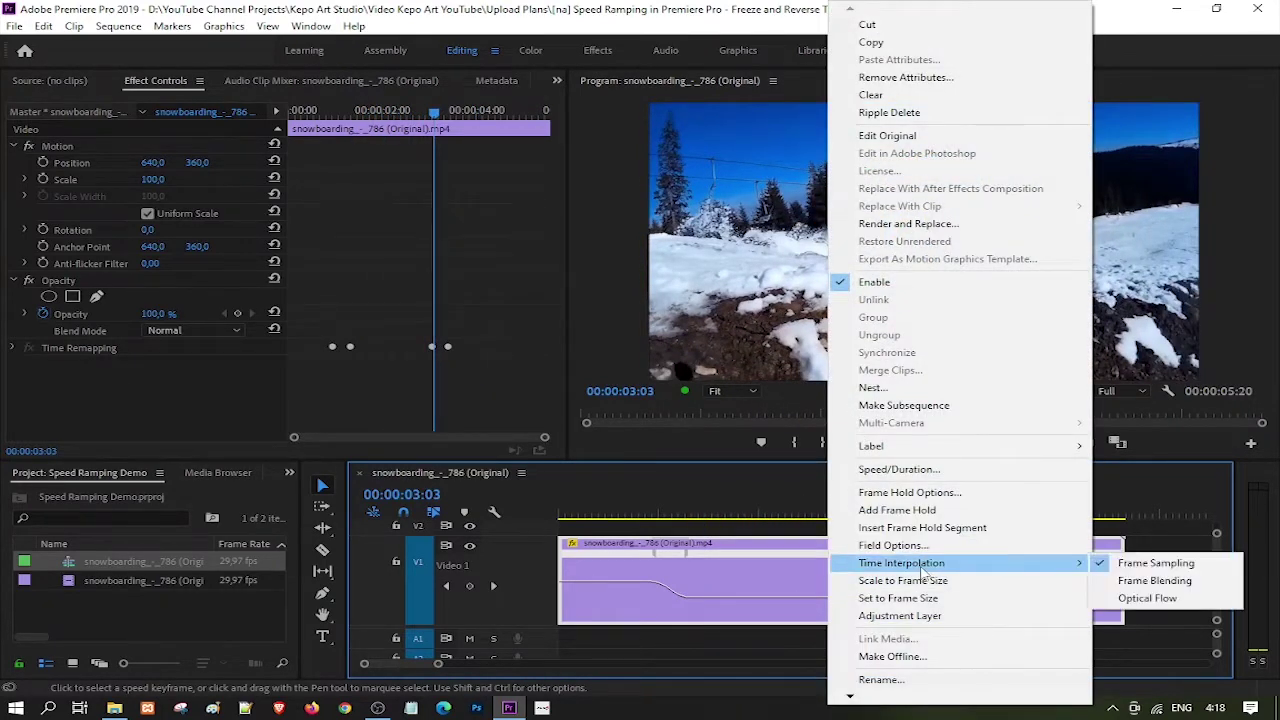
{"action": "left_click", "coordinate": [1130, 598]}
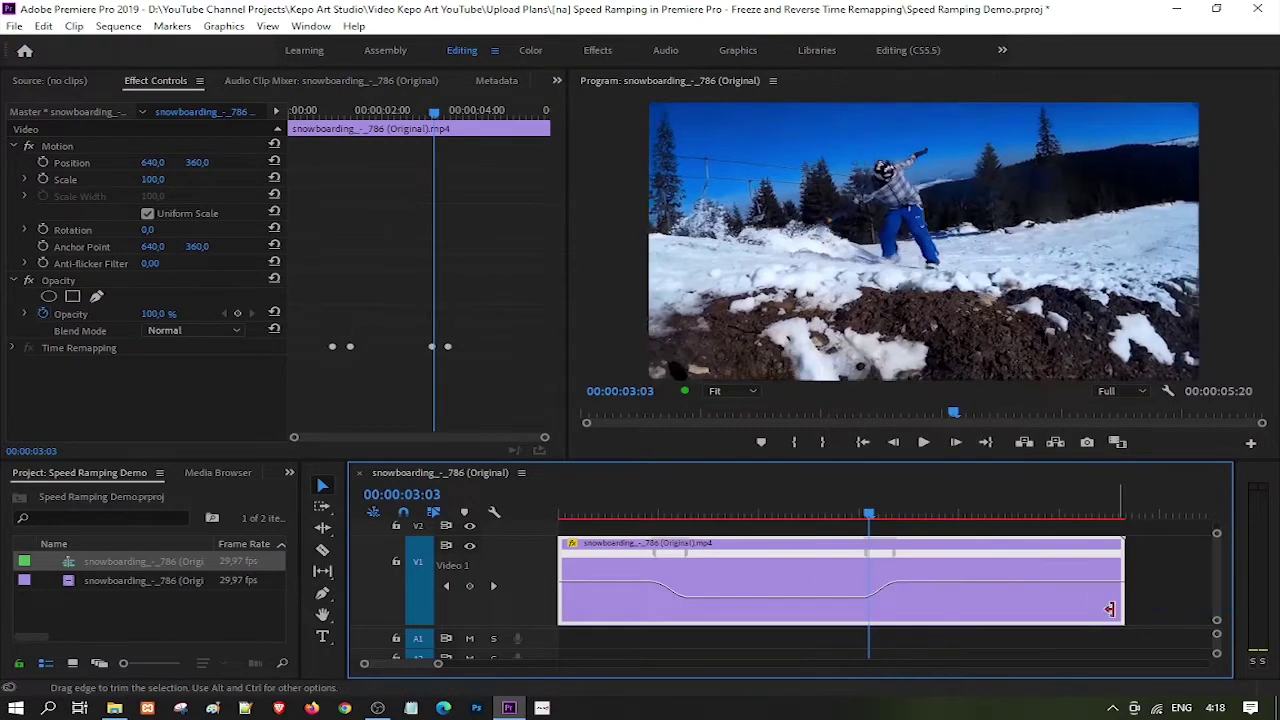
{"action": "left_click", "coordinate": [643, 516]}
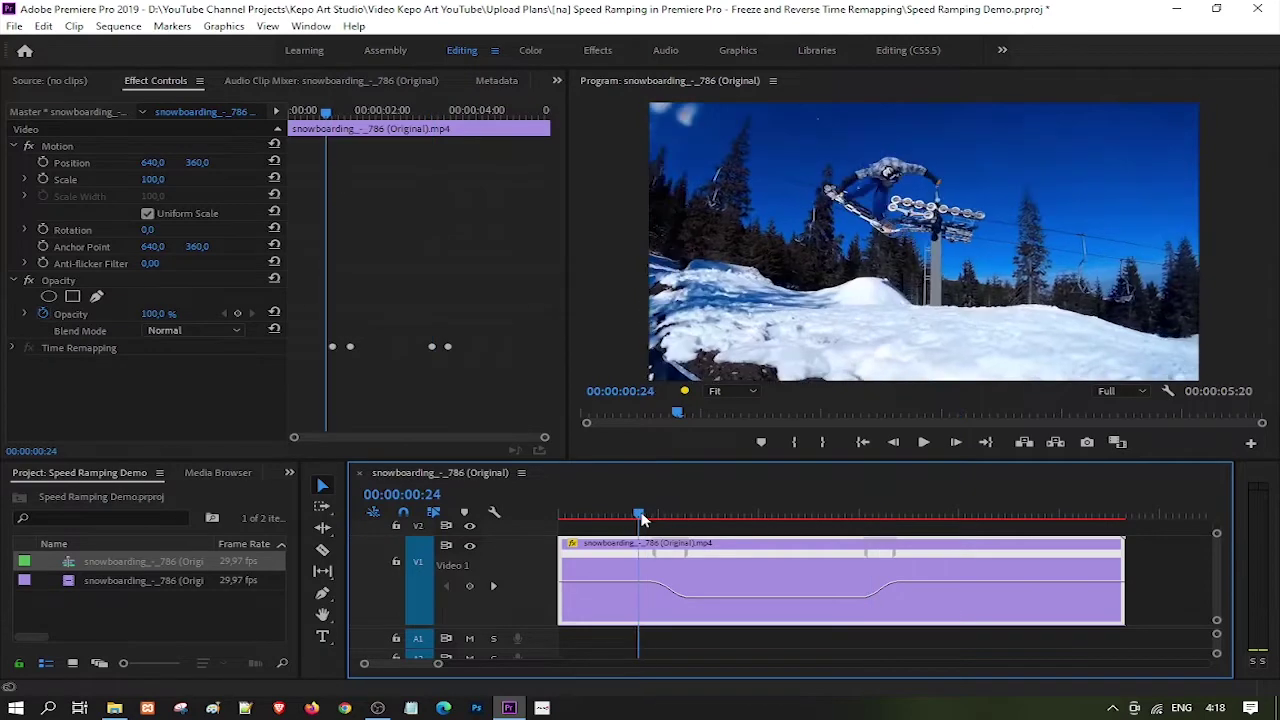
{"action": "key", "text": "space"}
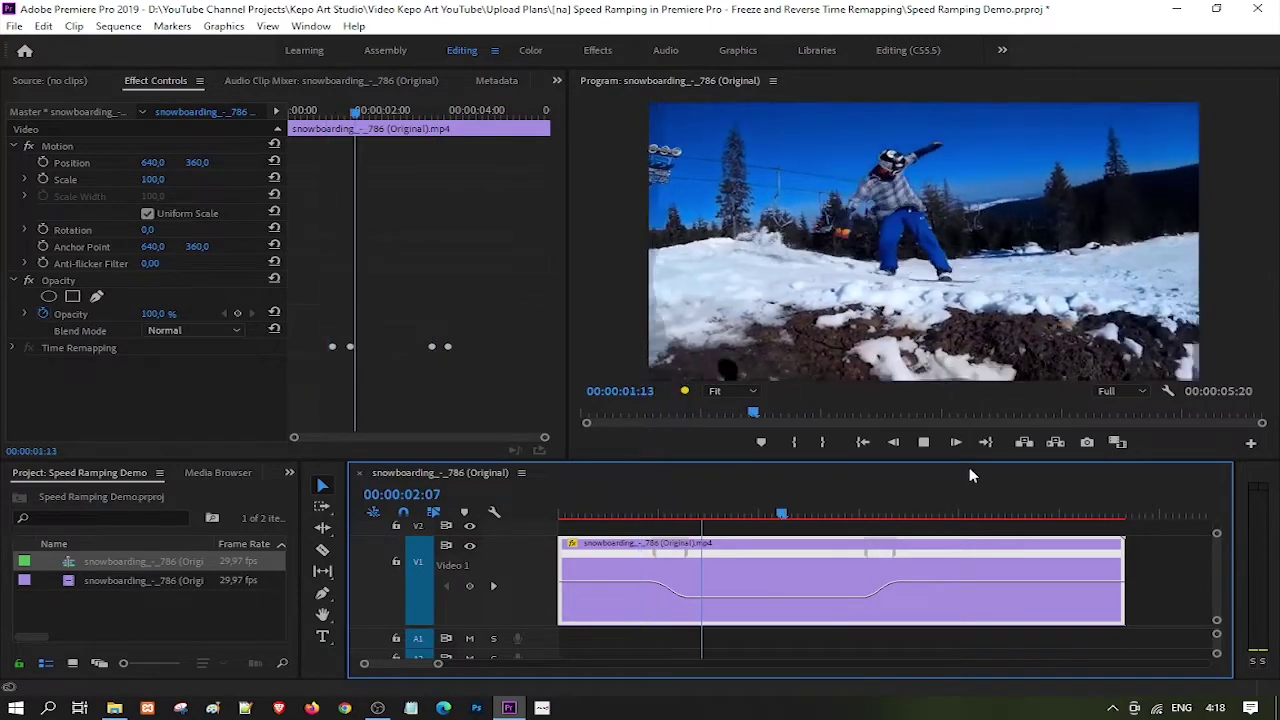
{"action": "key", "text": "space"}
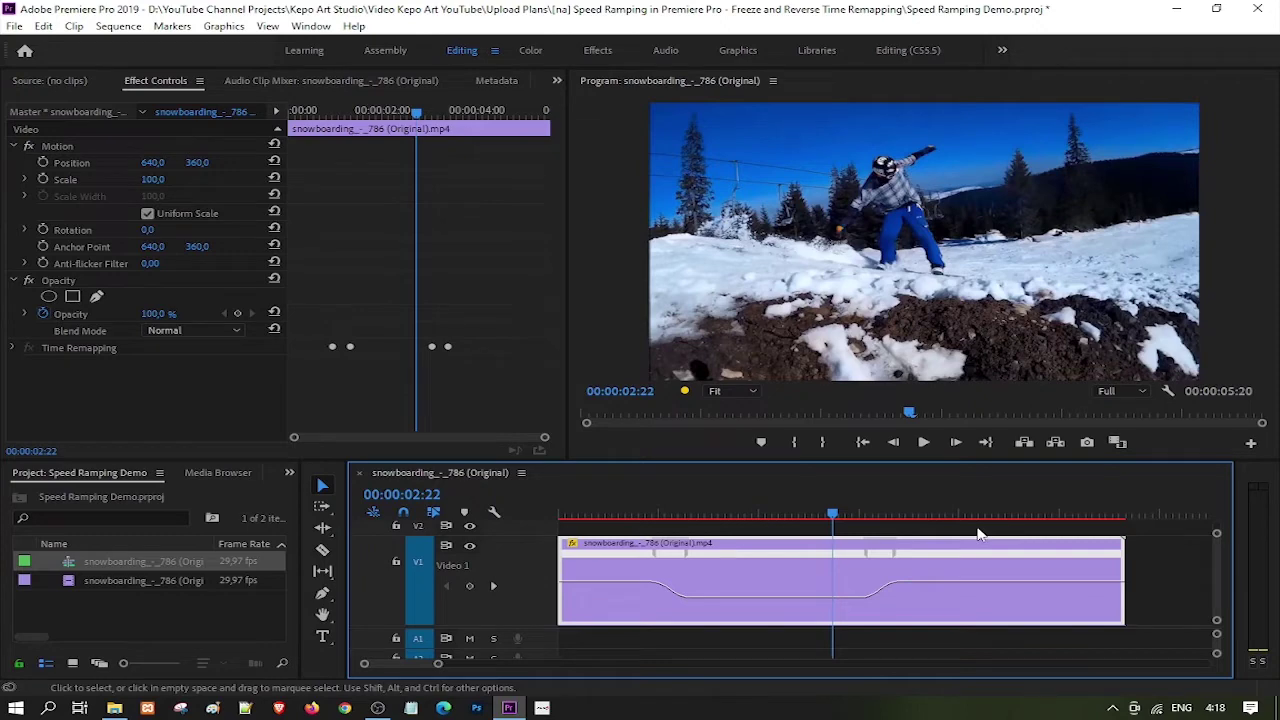
{"action": "left_click", "coordinate": [988, 515]}
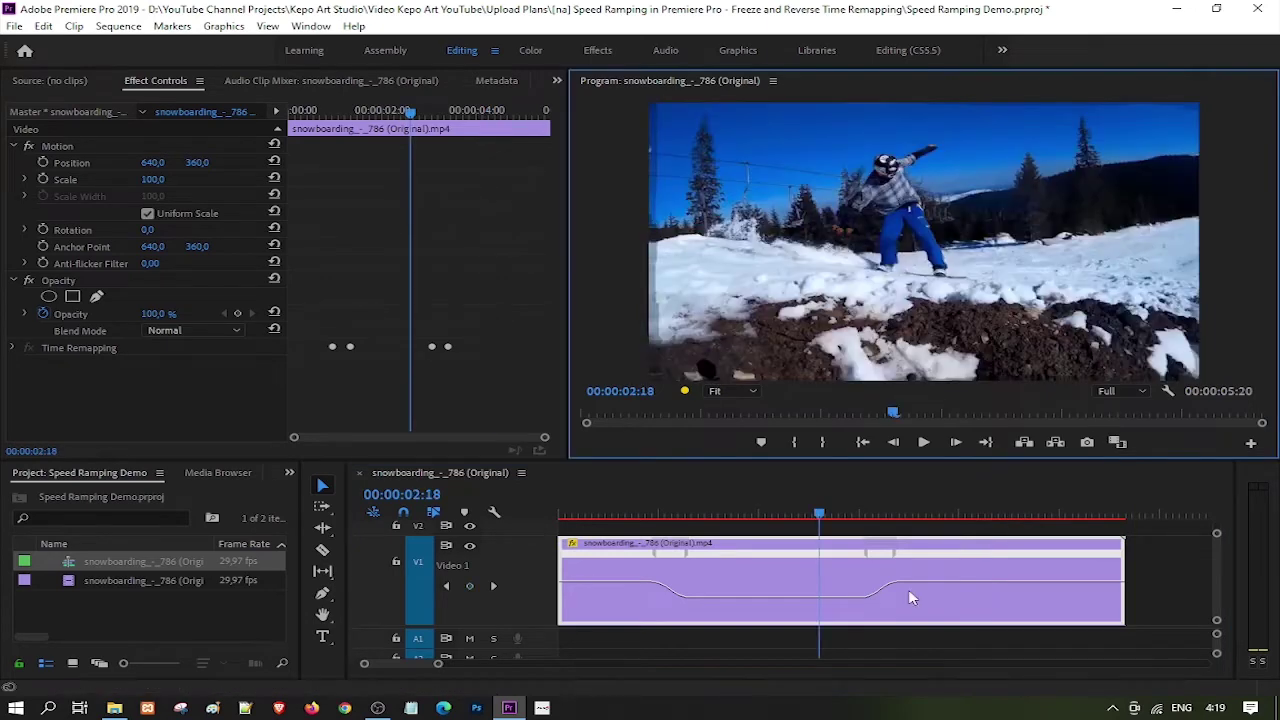
{"action": "left_click", "coordinate": [908, 597]}
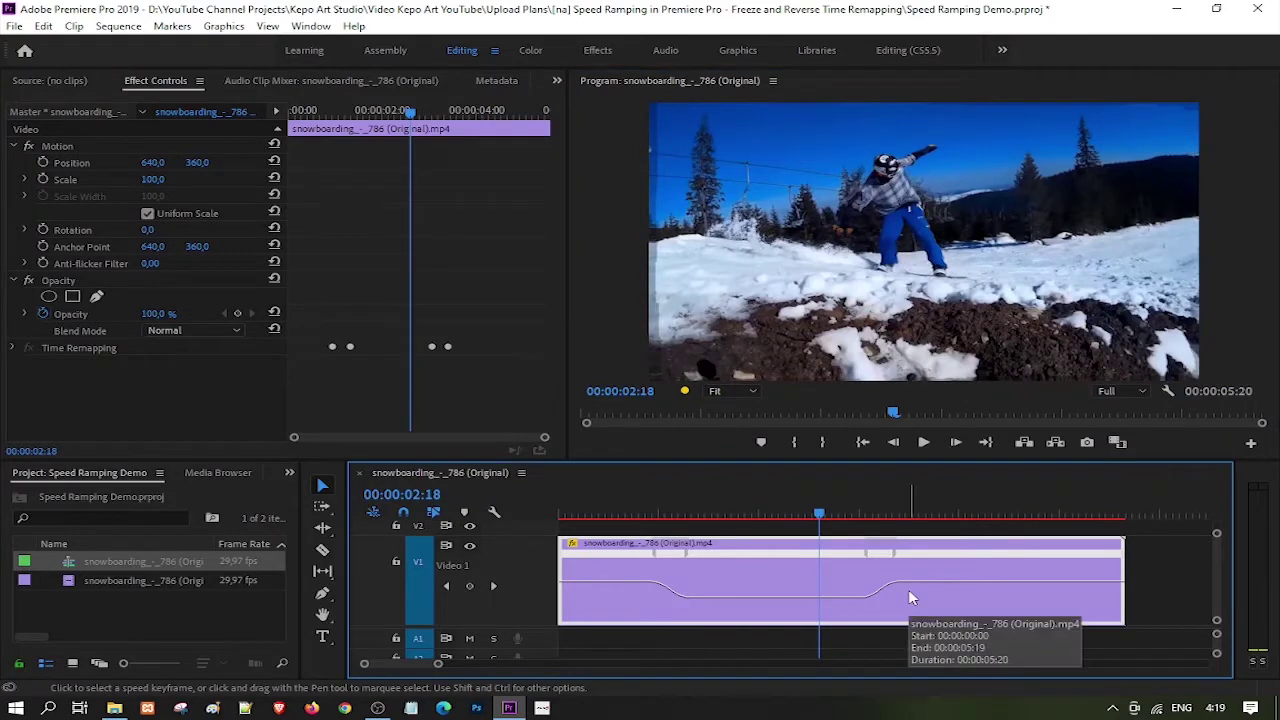
Step: Render the speed-ramped clip with Sequence > Render Selection and scrub the rendered result
{"action": "left_click", "coordinate": [140, 28]}
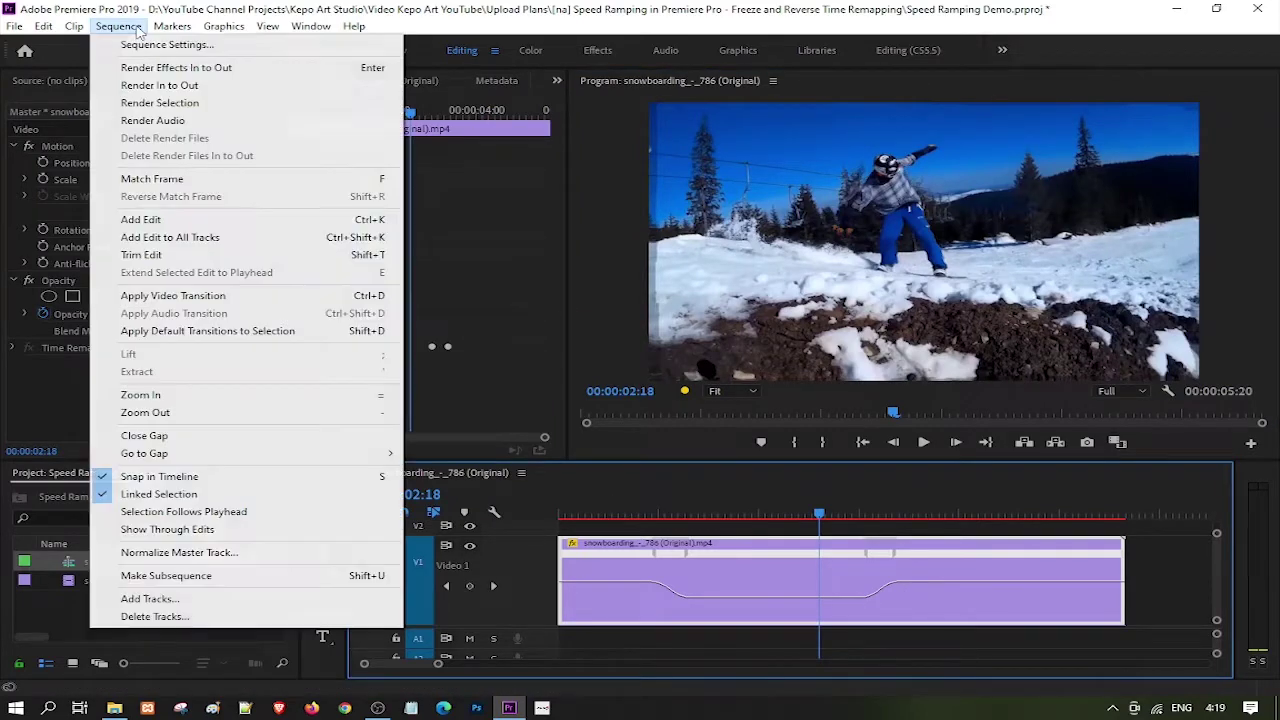
{"action": "left_click", "coordinate": [155, 104]}
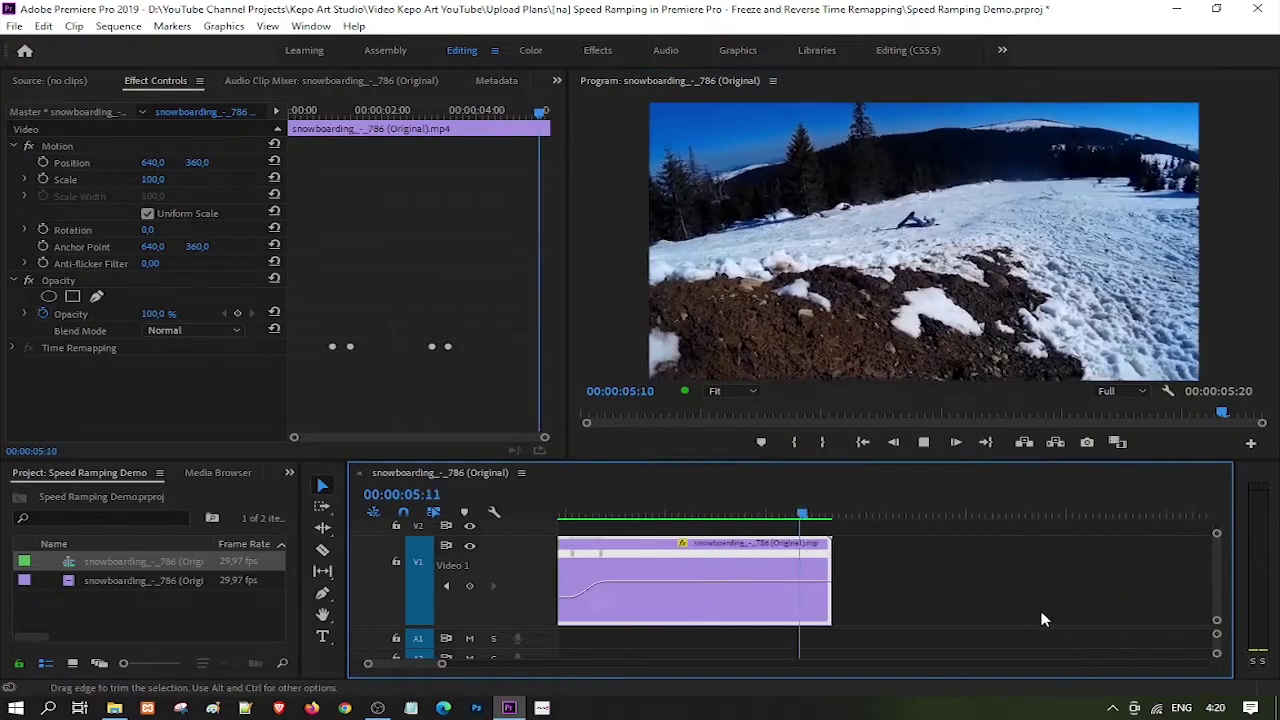
{"action": "mouse_move", "coordinate": [785, 507]}
{"action": "left_mouse_down"}
{"action": "mouse_move", "coordinate": [670, 527]}
{"action": "mouse_move", "coordinate": [685, 525]}
{"action": "left_mouse_up"}
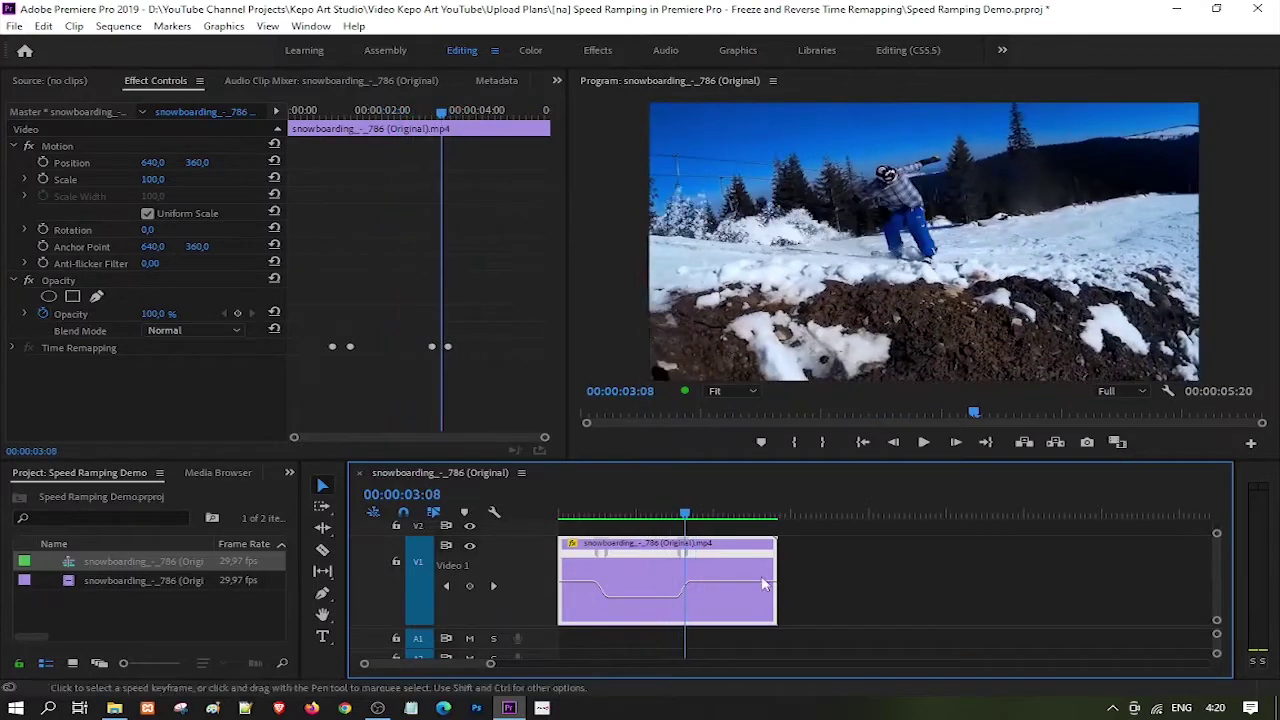
Step: Copy the speed-ramped clip and paste it after itself, making the sequence 00:00:11:09
{"action": "right_click", "coordinate": [745, 573]}
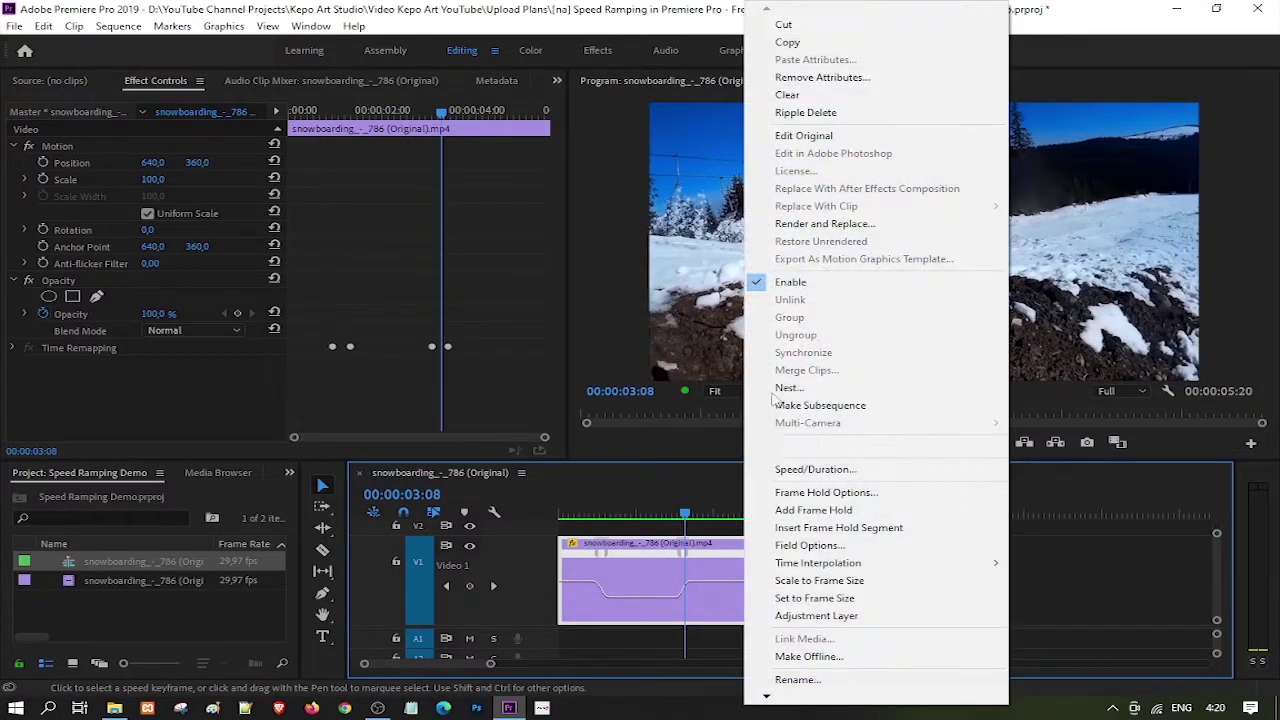
{"action": "left_click", "coordinate": [790, 40]}
{"action": "left_click", "coordinate": [984, 446]}
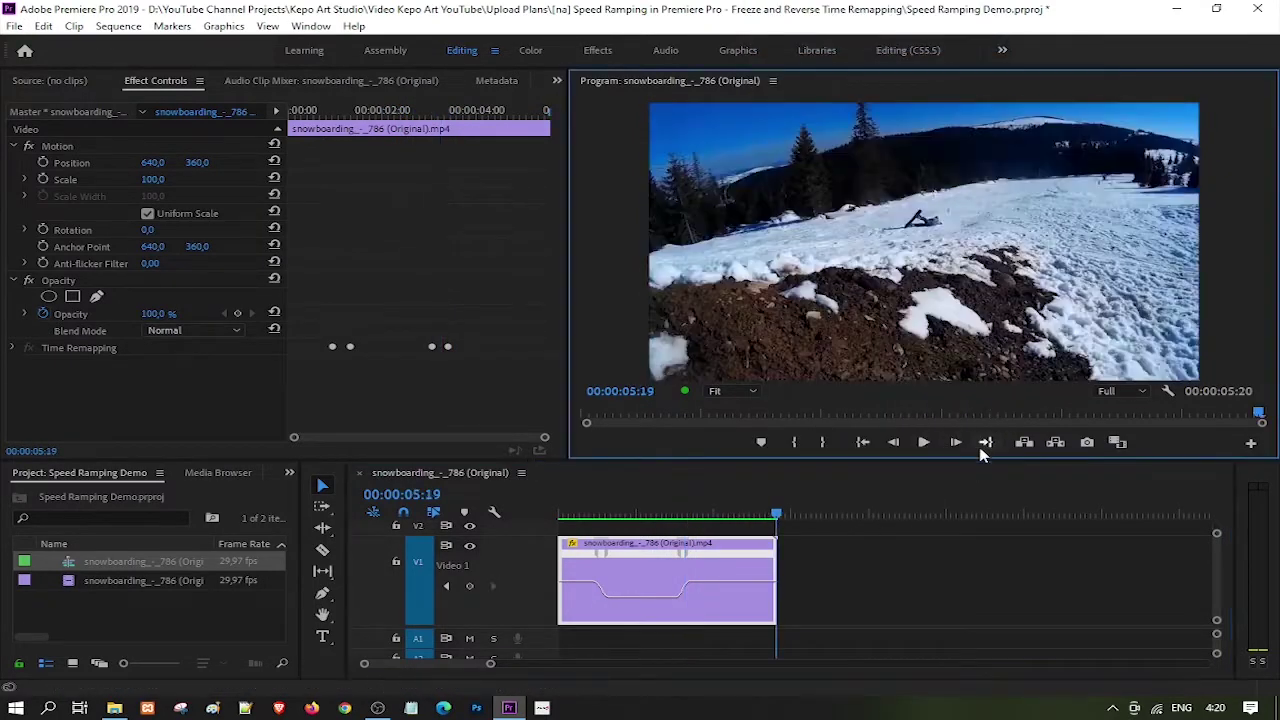
{"action": "left_click", "coordinate": [925, 583]}
{"action": "key", "text": "ctrl+v"}
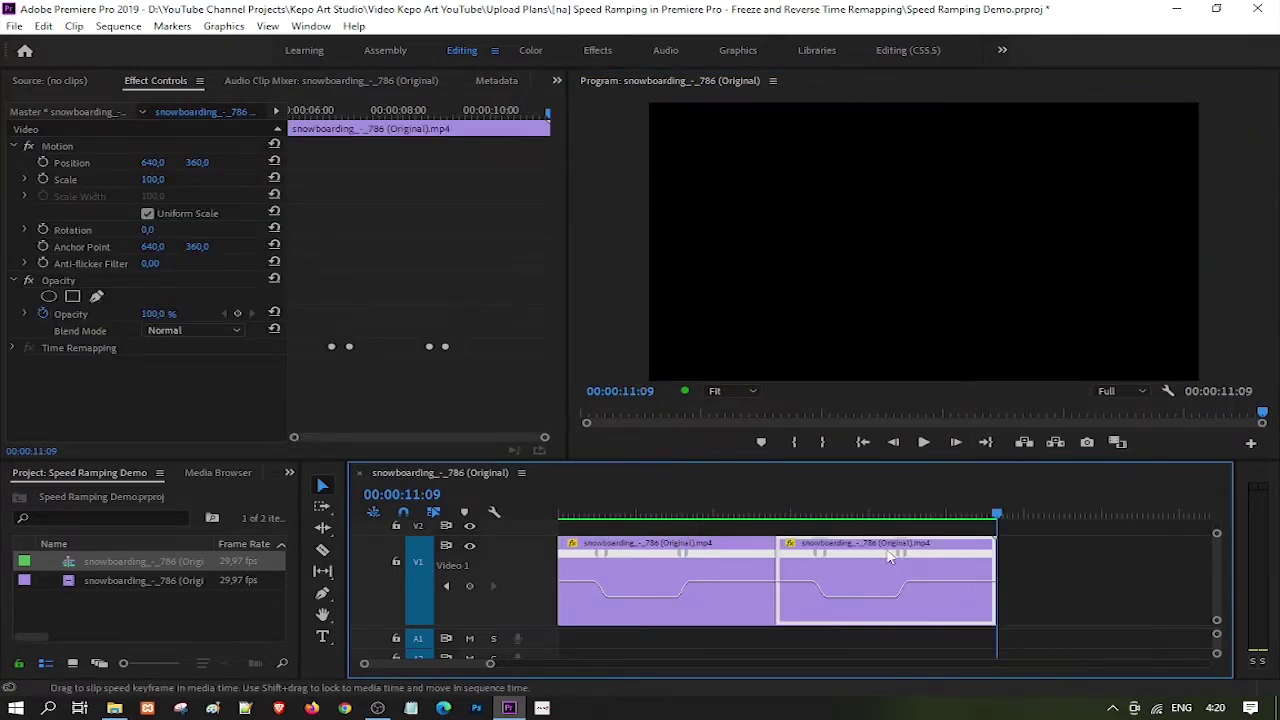
{"action": "left_click_drag", "start_coordinate": [1003, 518], "coordinate": [866, 518]}
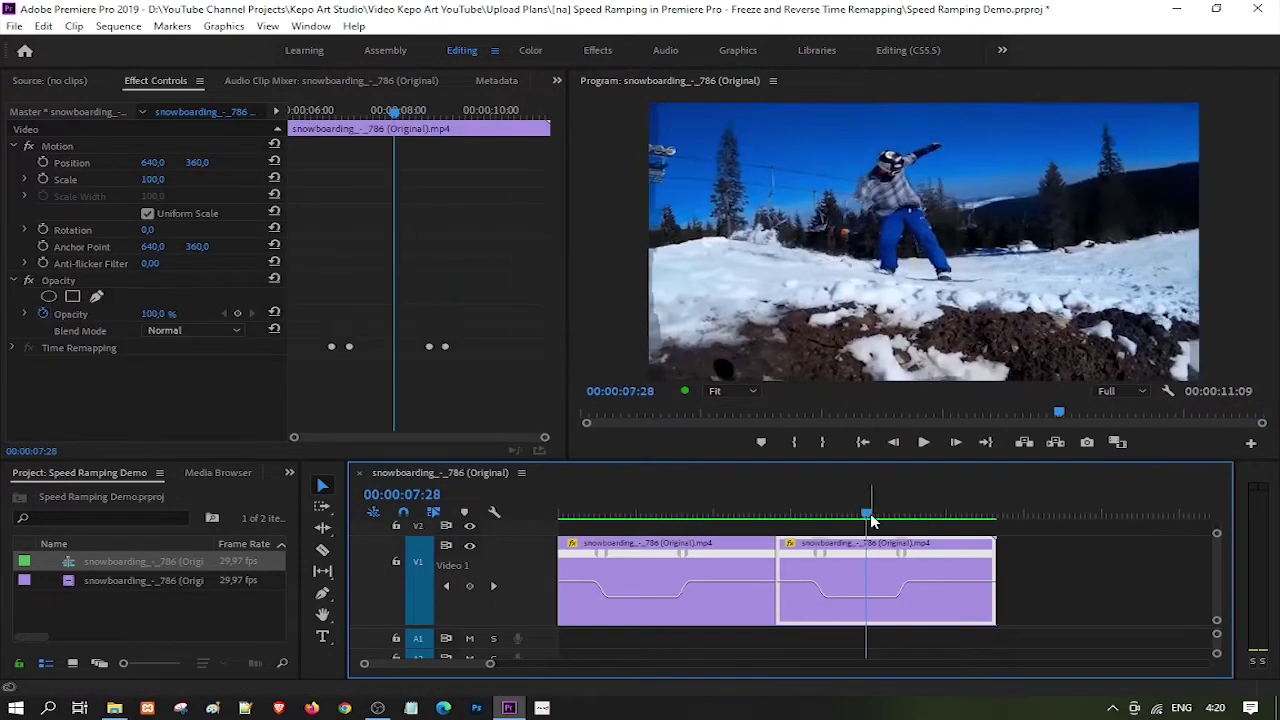
Step: Remove Time Remapping from the second clip copy, shortening the sequence to 00:00:09:13
{"action": "right_click", "coordinate": [938, 566]}
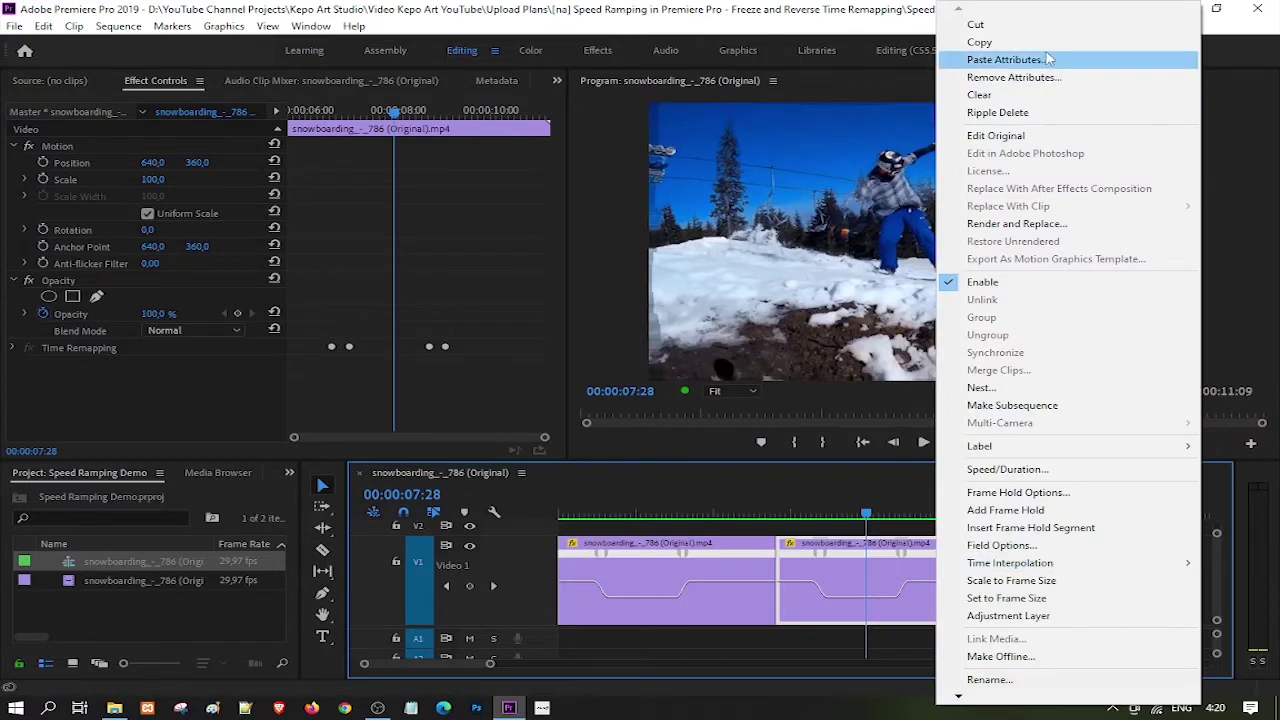
{"action": "left_click", "coordinate": [1014, 77]}
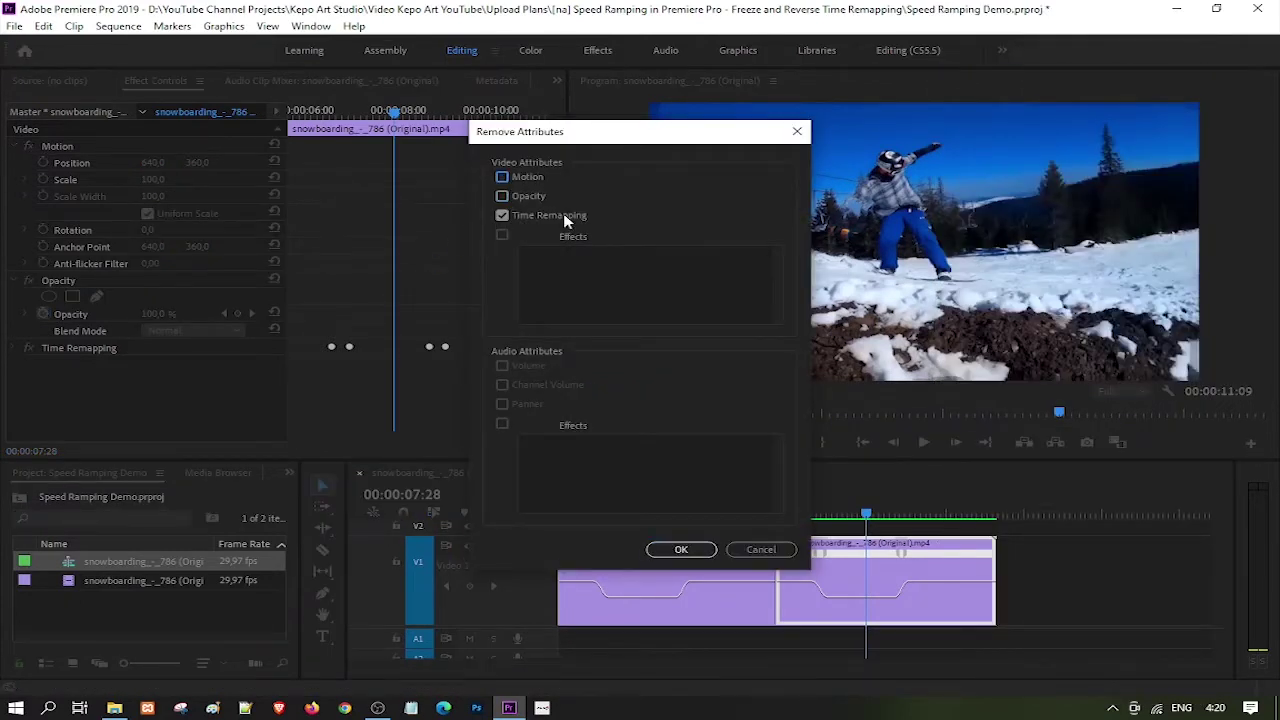
{"action": "left_click", "coordinate": [695, 555]}
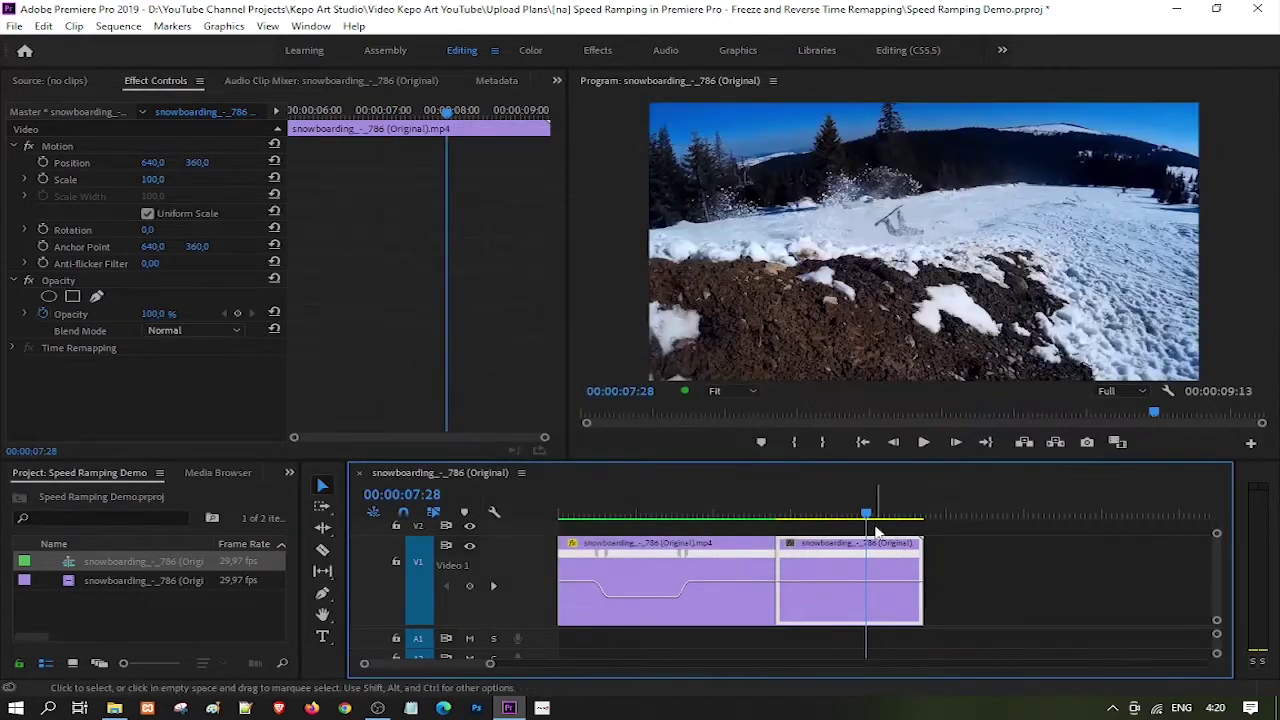
Step: Razor-cut the second clip at 00:00:07:25
{"action": "left_click_drag", "start_coordinate": [795, 514], "coordinate": [860, 505]}
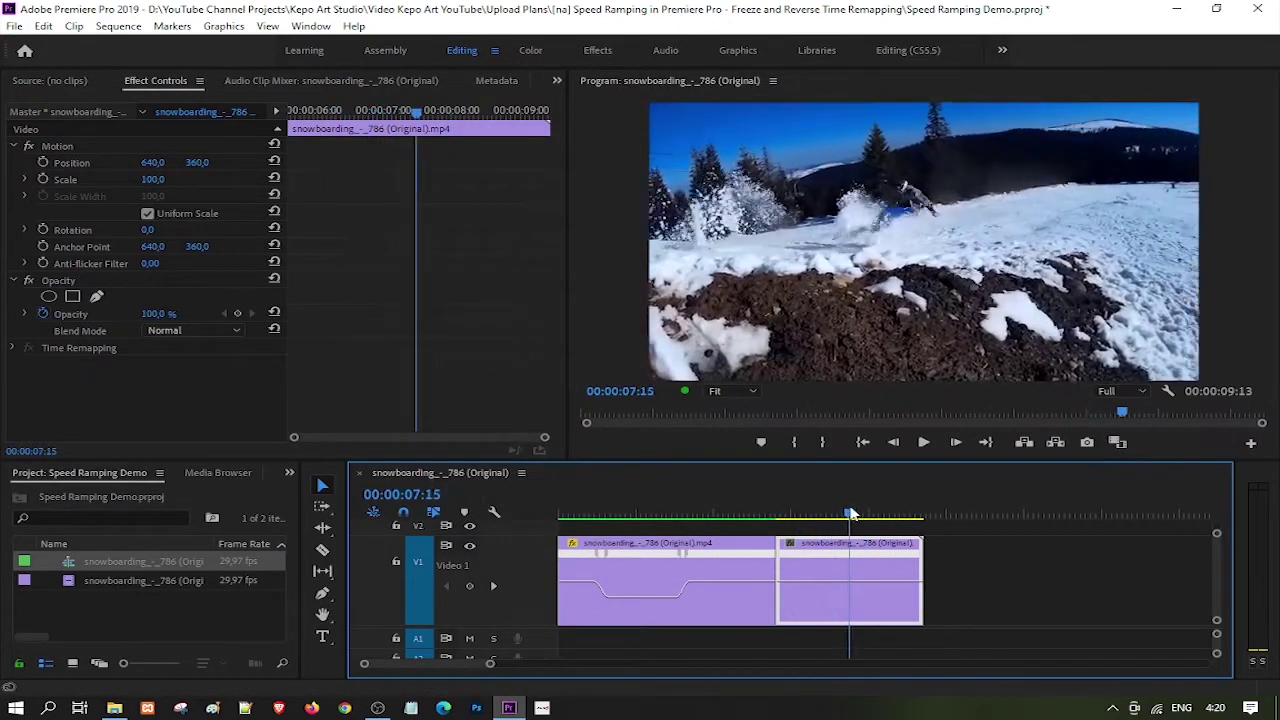
{"action": "left_click_drag", "start_coordinate": [860, 505], "coordinate": [865, 505]}
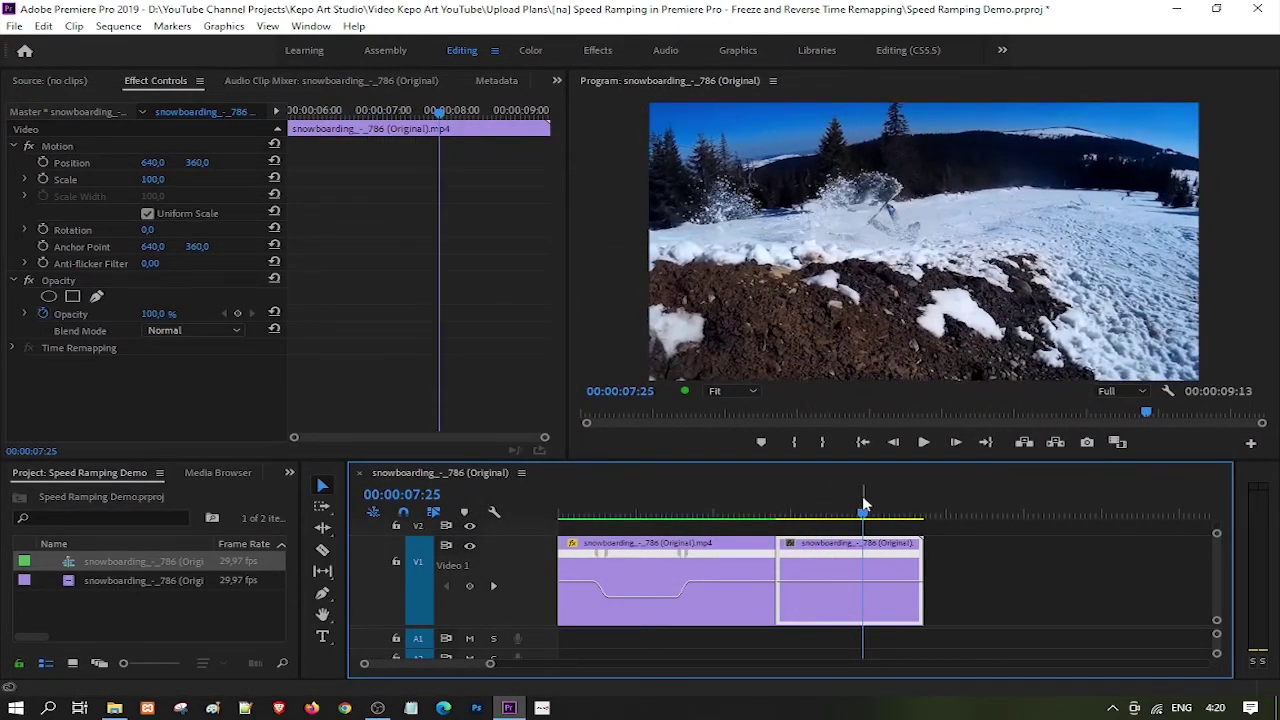
{"action": "key", "text": "c"}
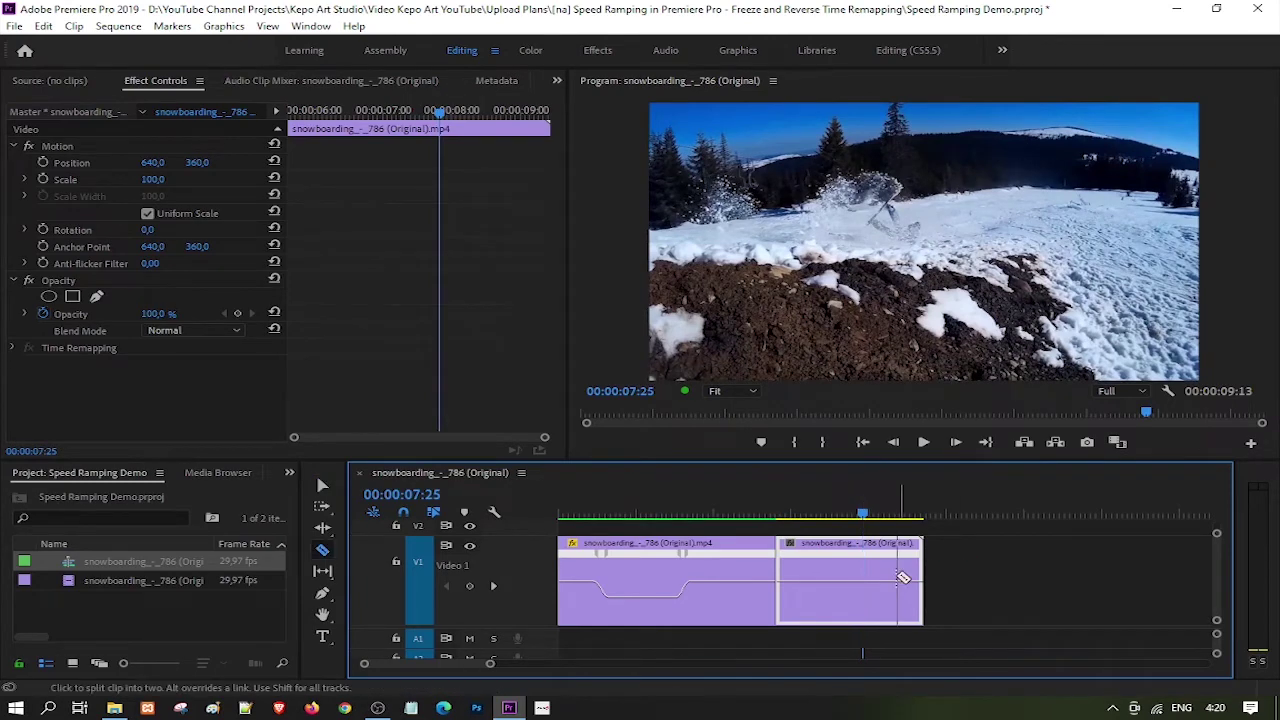
{"action": "left_click", "coordinate": [866, 583]}
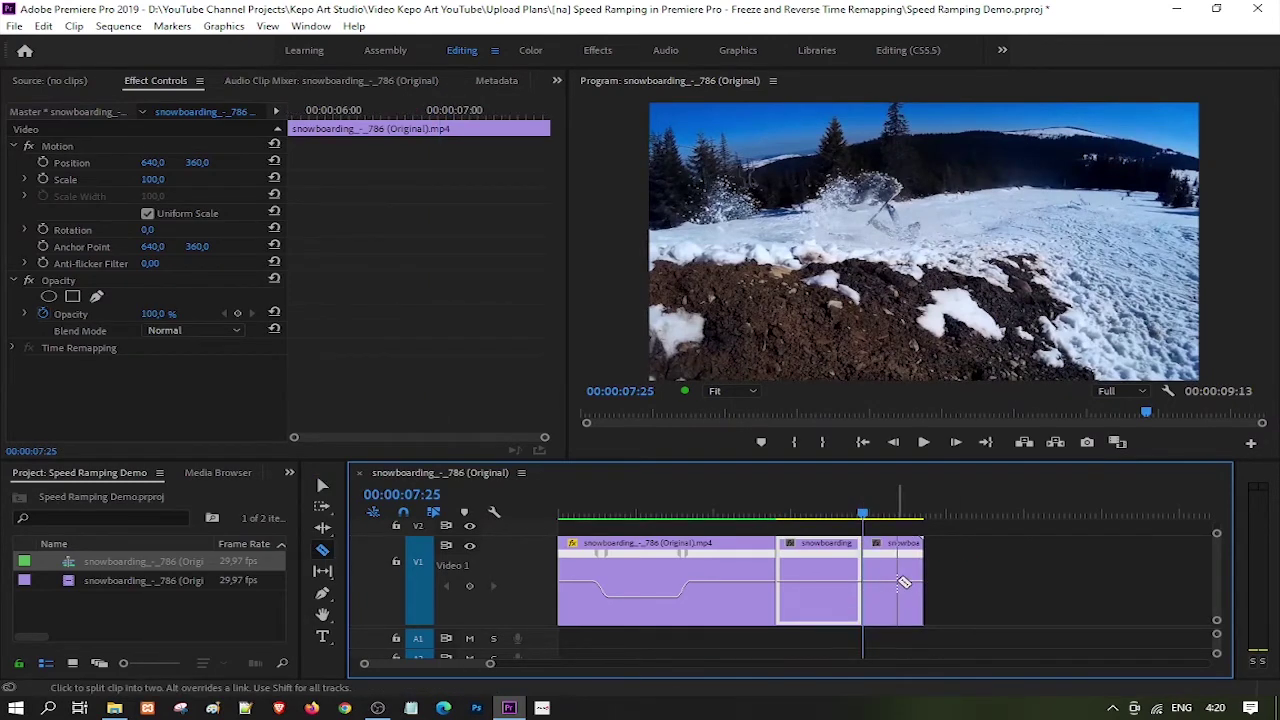
Step: Ripple delete the piece after the cut so the sequence ends at 00:00:07:25
{"action": "right_click", "coordinate": [903, 583]}
{"action": "left_click", "coordinate": [1016, 113]}
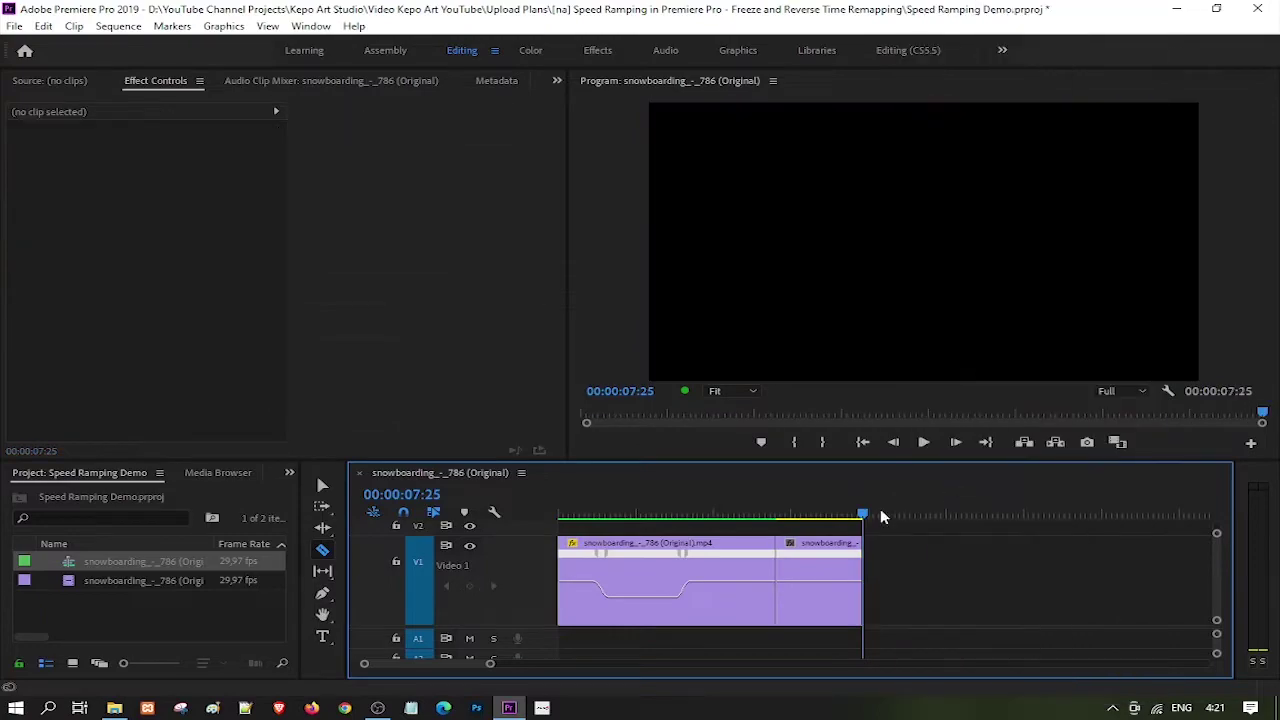
{"action": "mouse_move", "coordinate": [869, 517]}
{"action": "left_mouse_down"}
{"action": "mouse_move", "coordinate": [840, 517]}
{"action": "mouse_move", "coordinate": [857, 517]}
{"action": "left_mouse_up"}
{"action": "scroll", "coordinate": [914, 594], "scroll_direction": "down", "scroll_amount": 2}
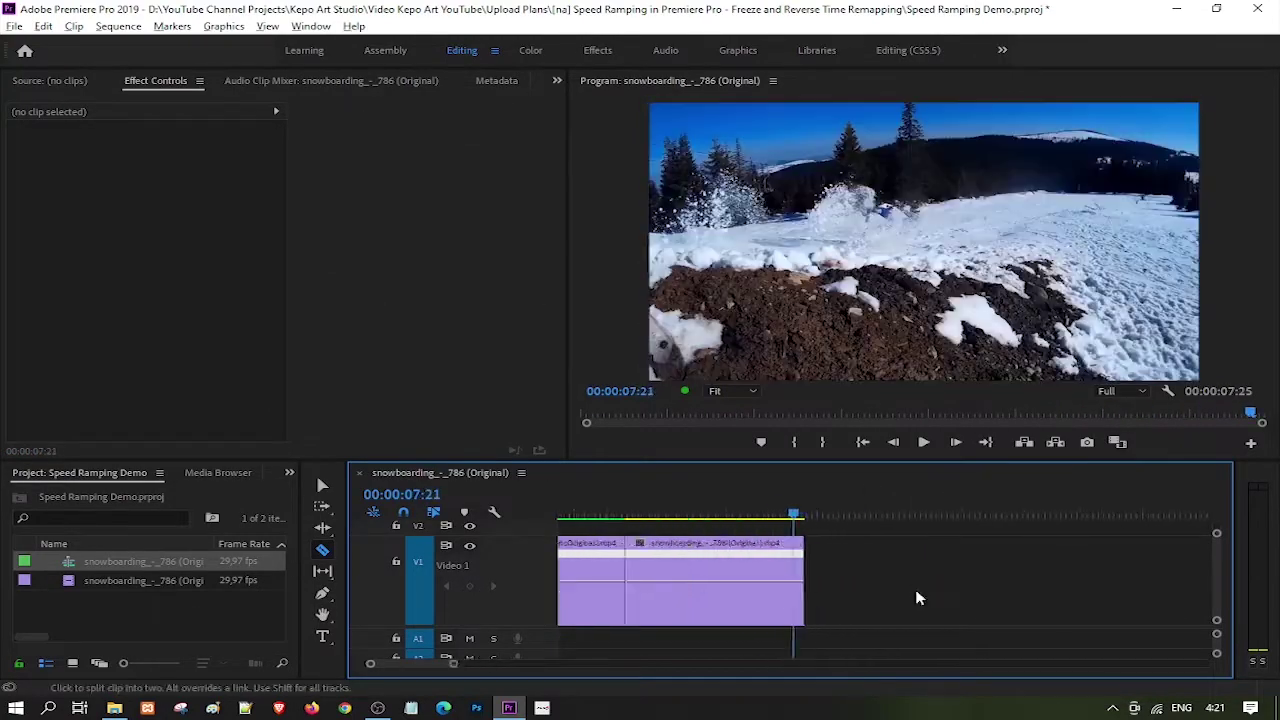
{"action": "scroll", "coordinate": [1050, 517], "scroll_direction": "up", "scroll_amount": 4}
{"action": "scroll", "coordinate": [1050, 517], "scroll_direction": "down", "scroll_amount": 1}
{"action": "left_click_drag", "start_coordinate": [994, 515], "coordinate": [932, 508]}
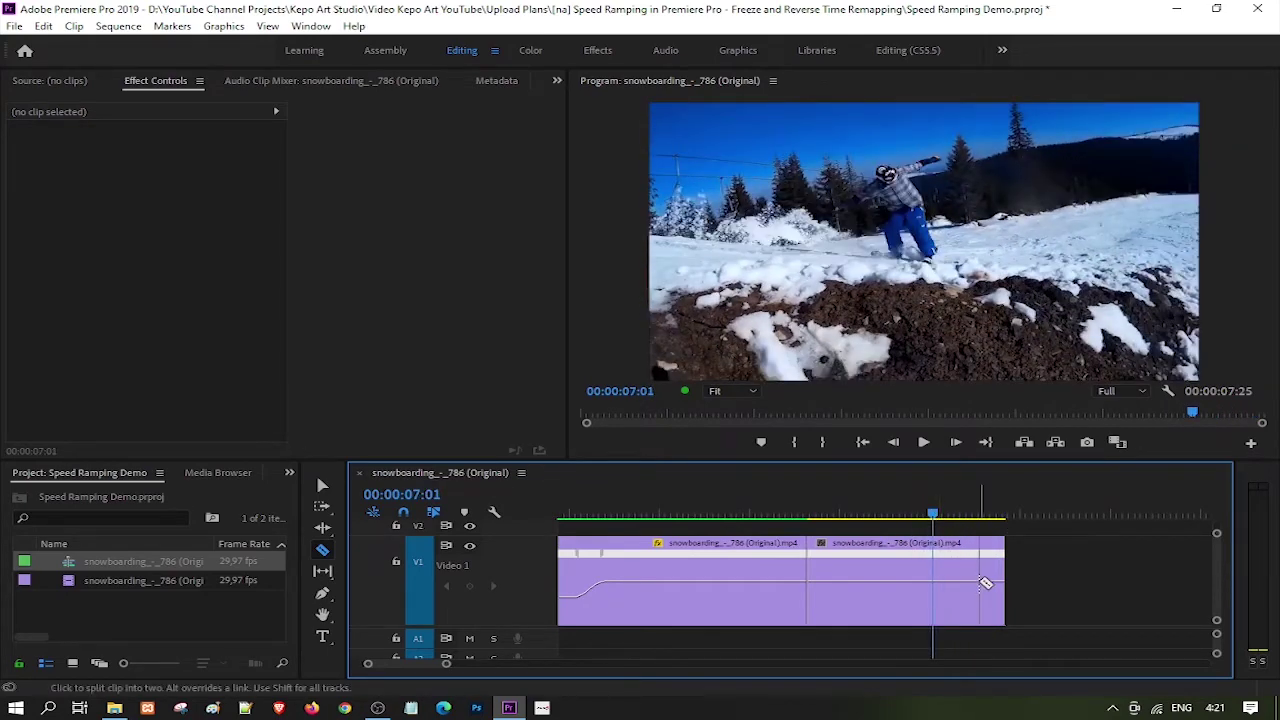
Step: On the second clip, split the speed keyframe into a ramp and slow the following section to 12%
{"action": "key", "text": "v"}
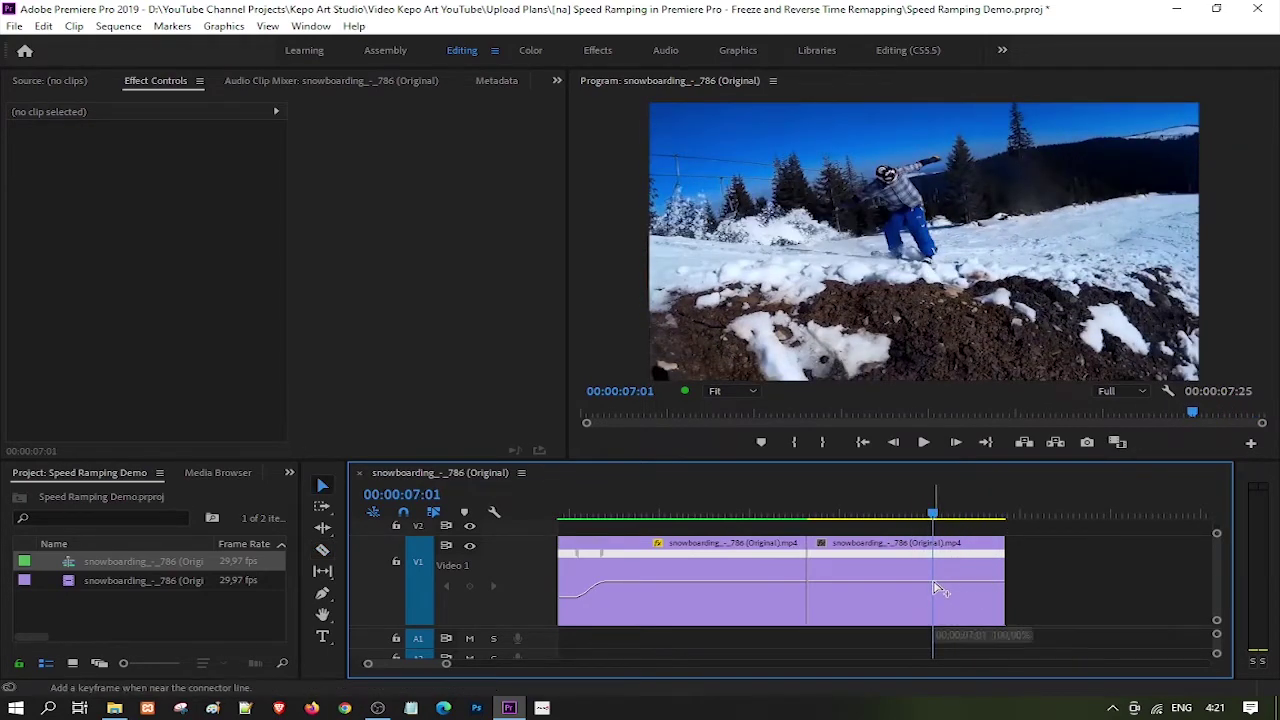
{"action": "left_click", "coordinate": [937, 588]}
{"action": "scroll", "coordinate": [948, 594], "scroll_direction": "up", "scroll_amount": 3}
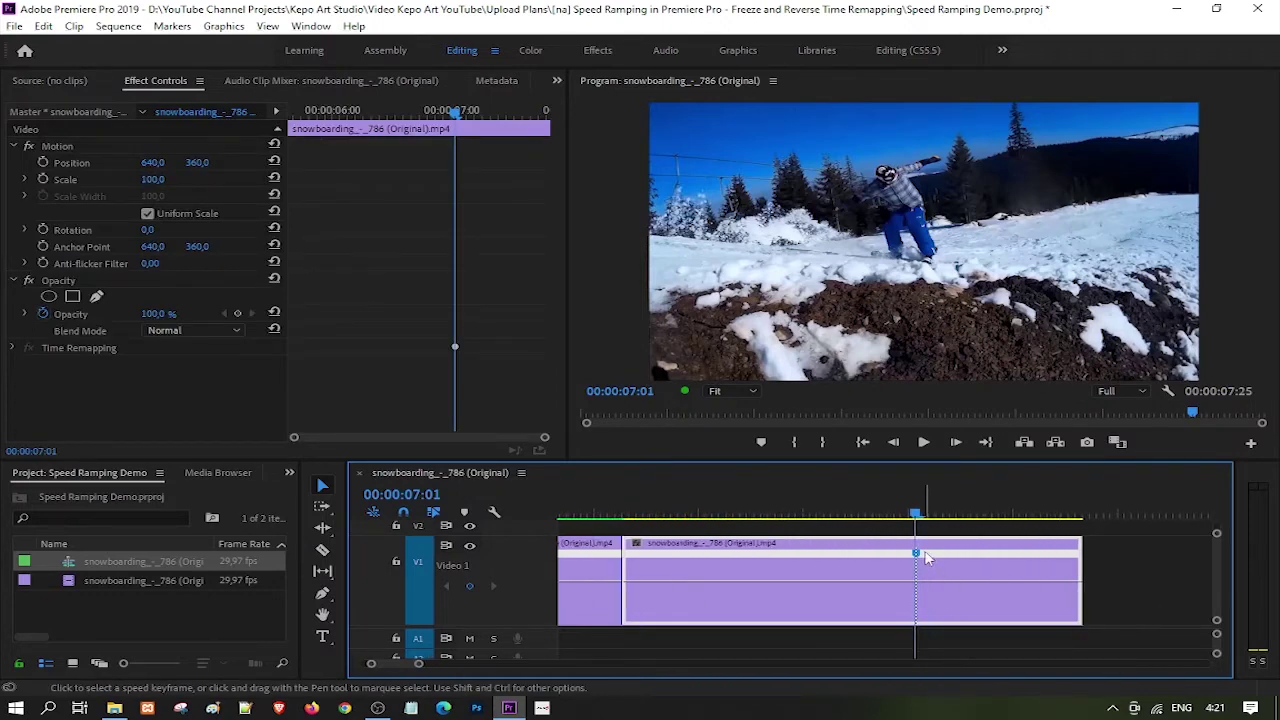
{"action": "left_click_drag", "start_coordinate": [919, 556], "coordinate": [959, 562]}
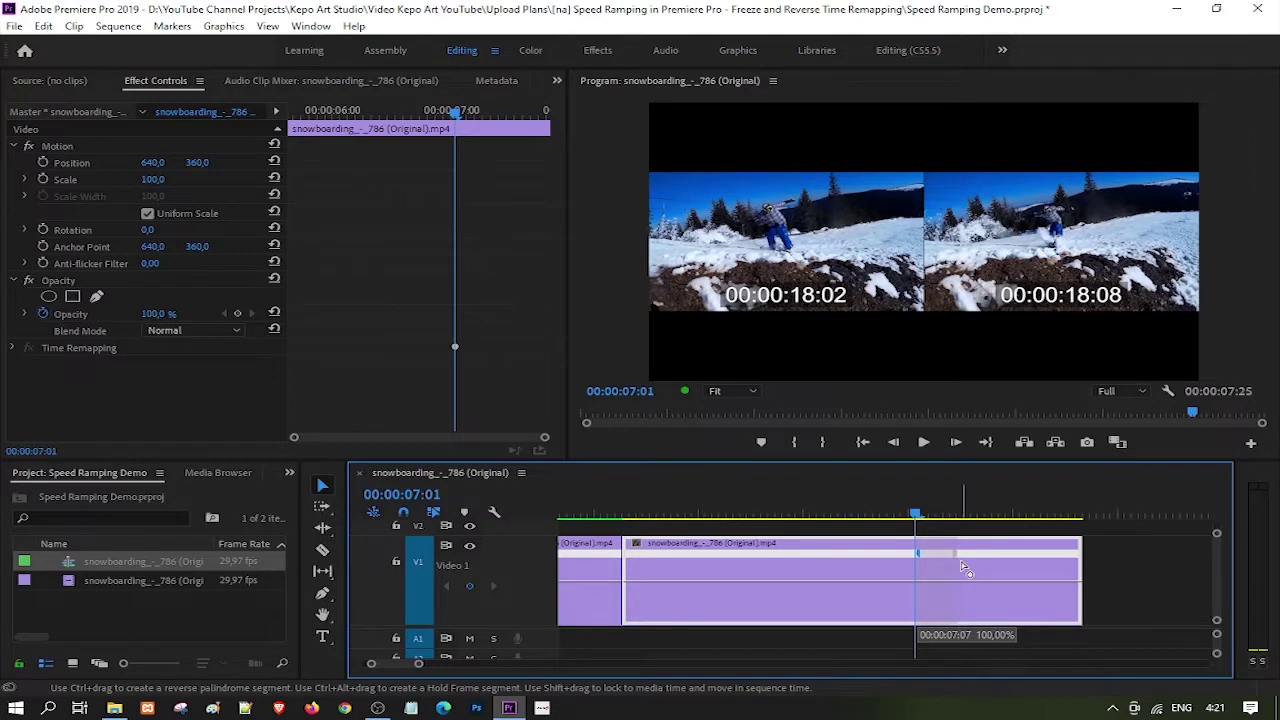
{"action": "left_click_drag", "start_coordinate": [960, 563], "coordinate": [1000, 600]}
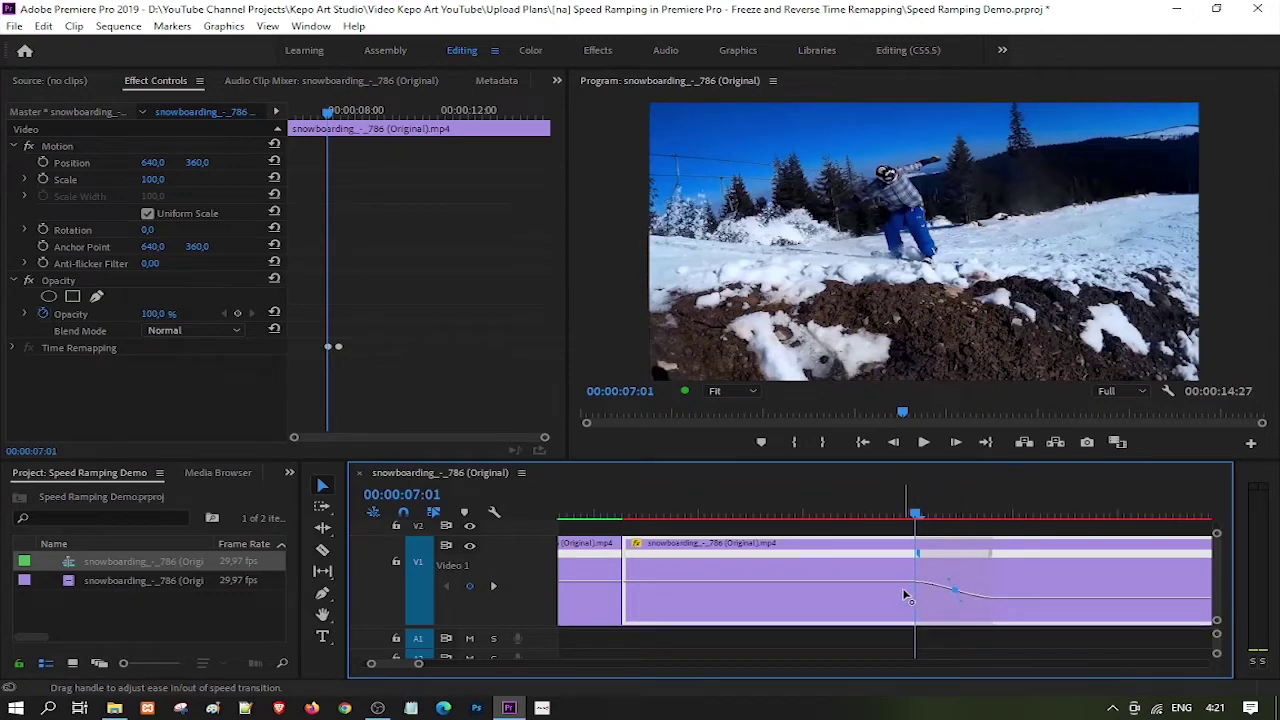
{"action": "scroll", "coordinate": [1060, 631], "scroll_direction": "down", "scroll_amount": 4}
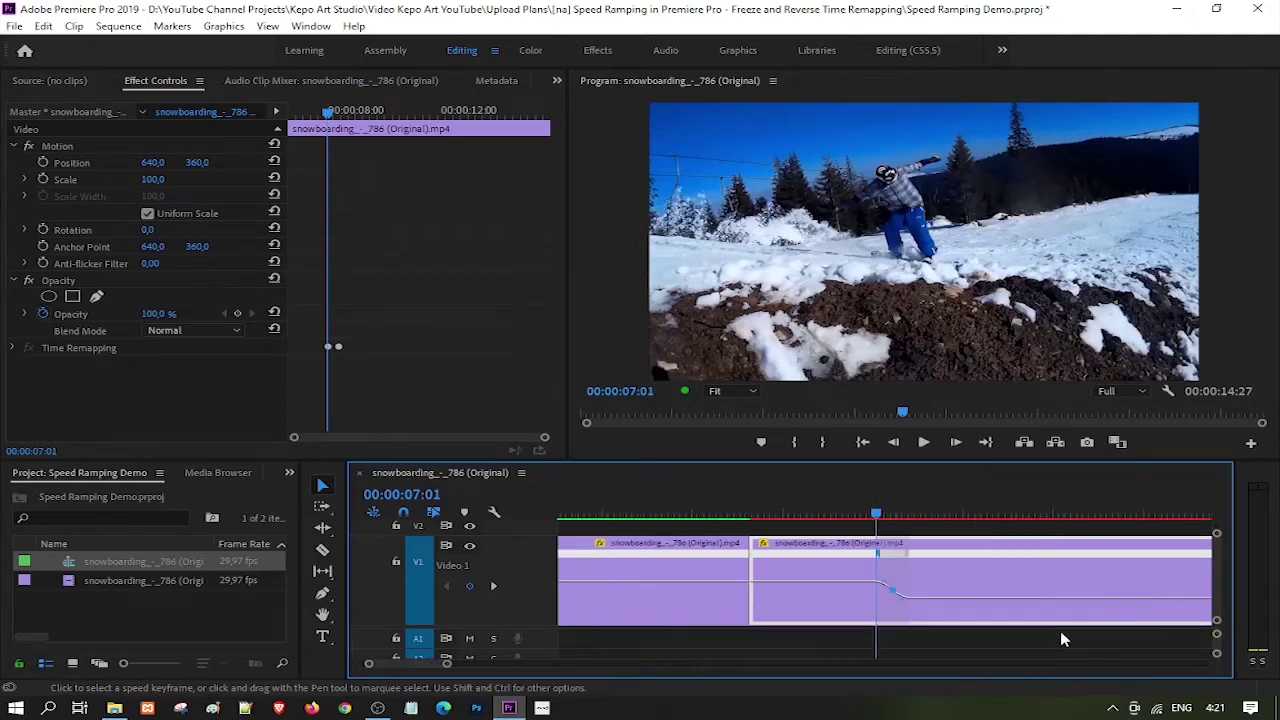
{"action": "left_click", "coordinate": [791, 514]}
{"action": "left_click_drag", "start_coordinate": [889, 596], "coordinate": [924, 556]}
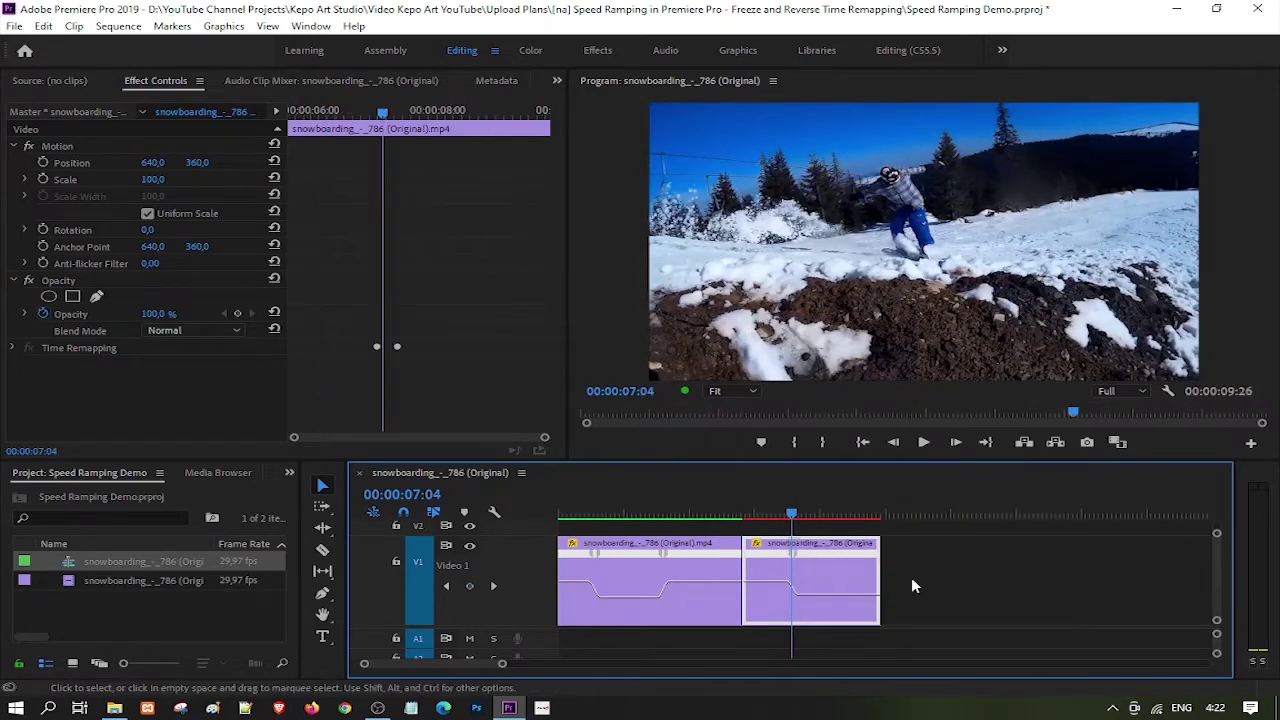
Step: Split the second speed keyframe into a ramp and readjust the keyframe positions and slowed section
{"action": "key", "text": "Right"}
{"action": "key", "text": "Right"}
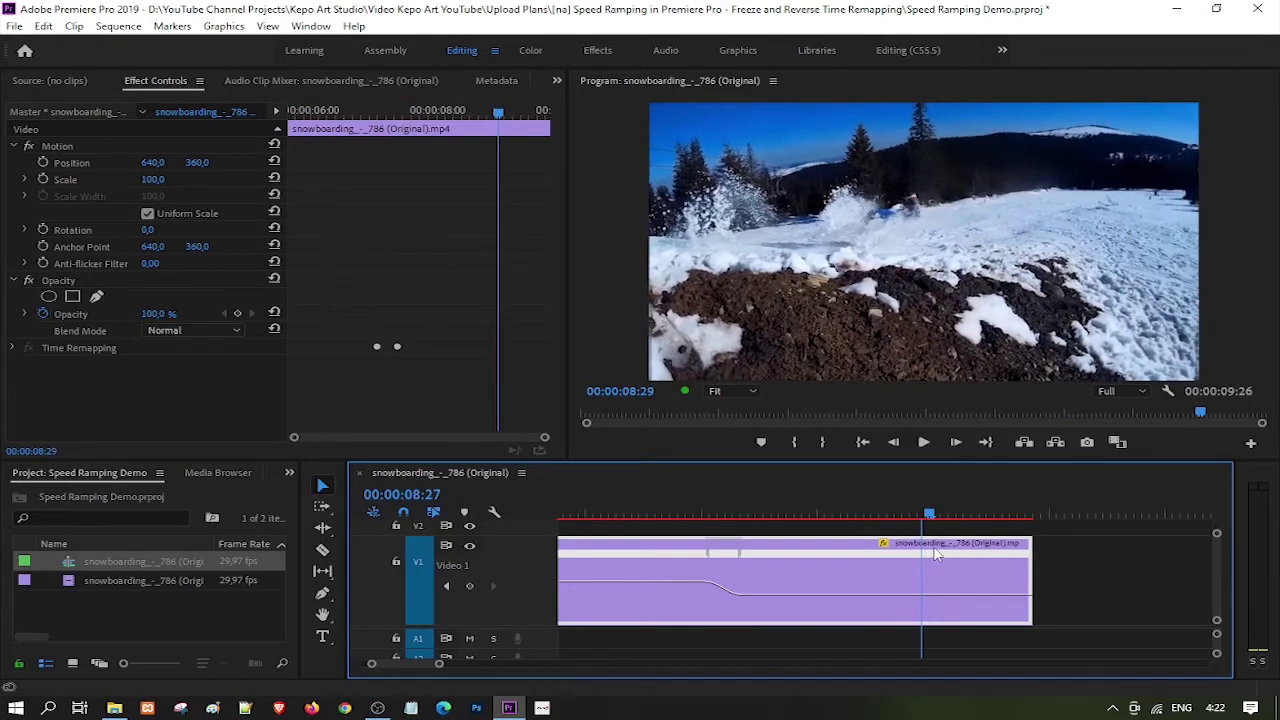
{"action": "key", "text": "Right"}
{"action": "key", "text": "Right"}
{"action": "key", "text": "Right"}
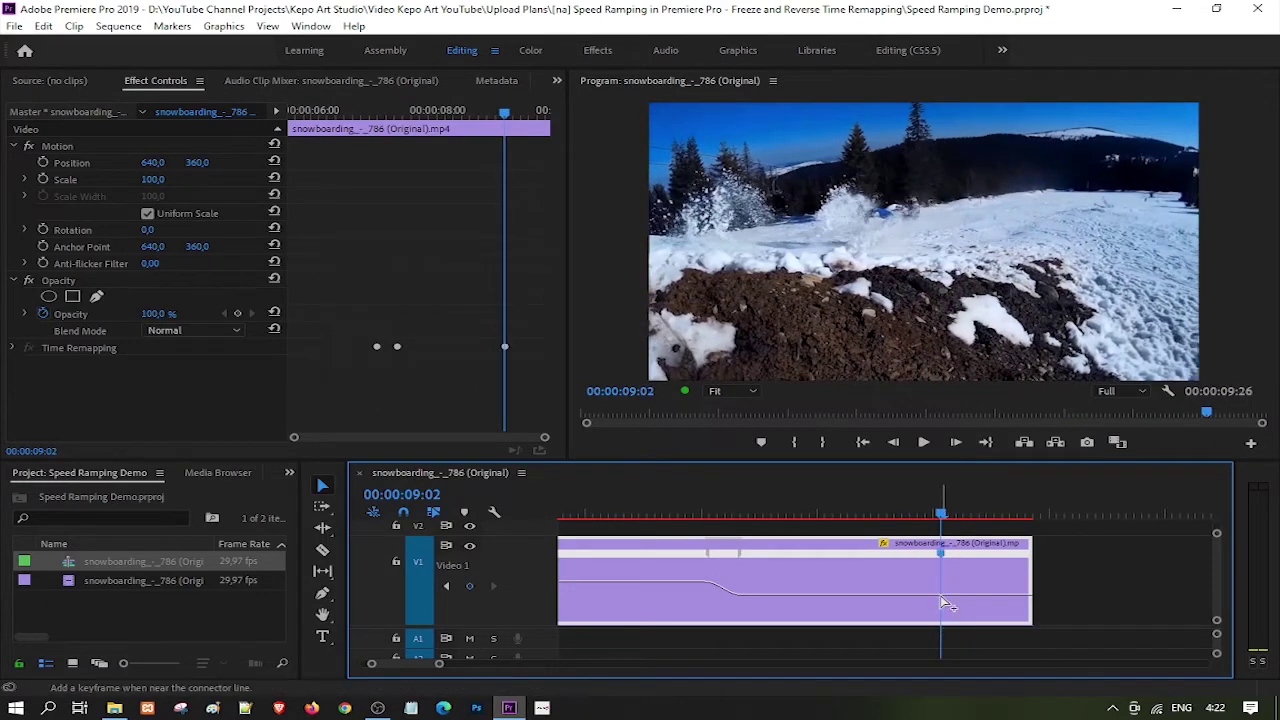
{"action": "left_click_drag", "start_coordinate": [943, 552], "coordinate": [963, 555]}
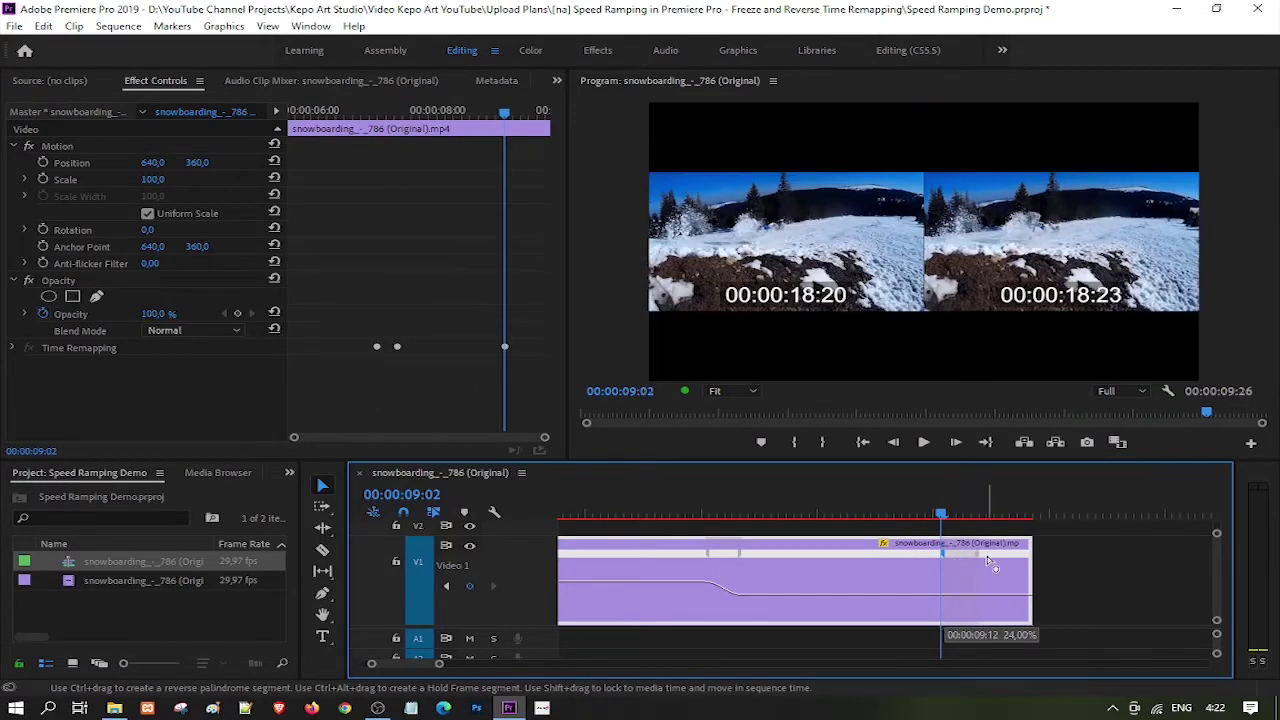
{"action": "left_click_drag", "start_coordinate": [1020, 625], "coordinate": [1042, 625]}
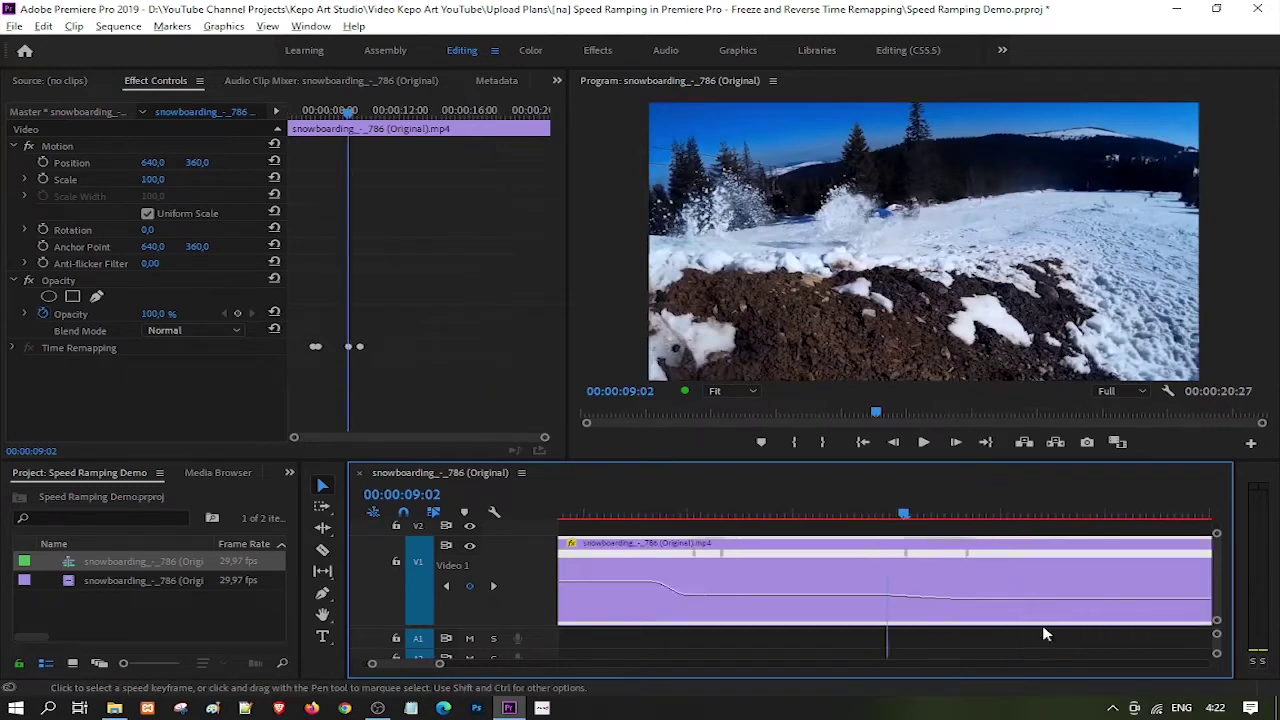
{"action": "left_click_drag", "start_coordinate": [877, 562], "coordinate": [797, 590]}
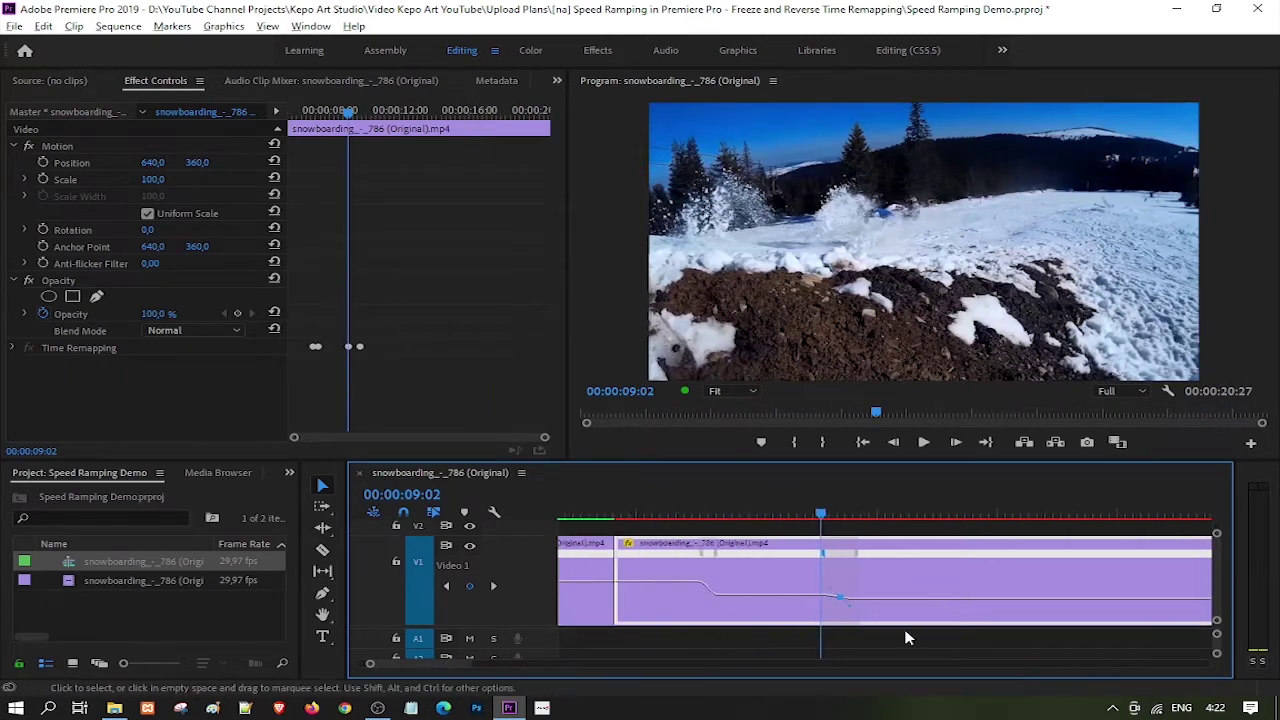
{"action": "left_click_drag", "start_coordinate": [905, 598], "coordinate": [917, 610]}
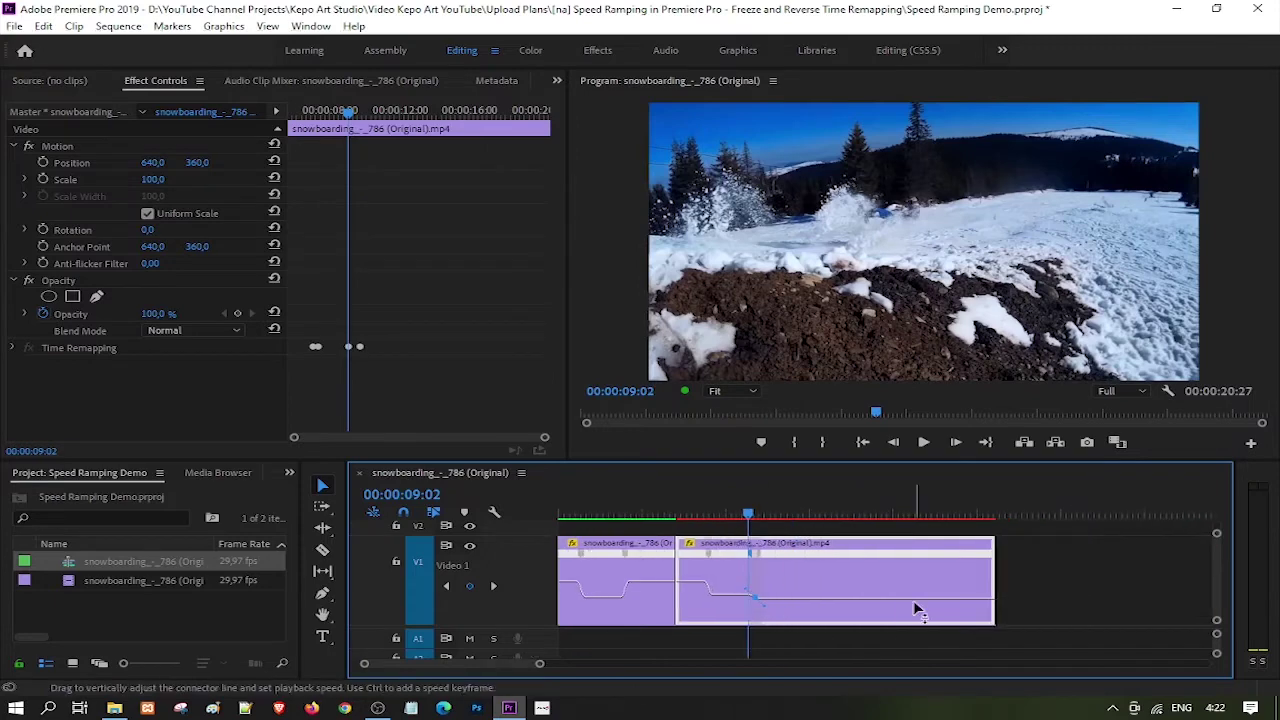
Step: Preview the ramp, then slow the section to about 11%, lengthening the sequence to 00:00:10:07
{"action": "left_click", "coordinate": [699, 512]}
{"action": "key", "text": "space"}
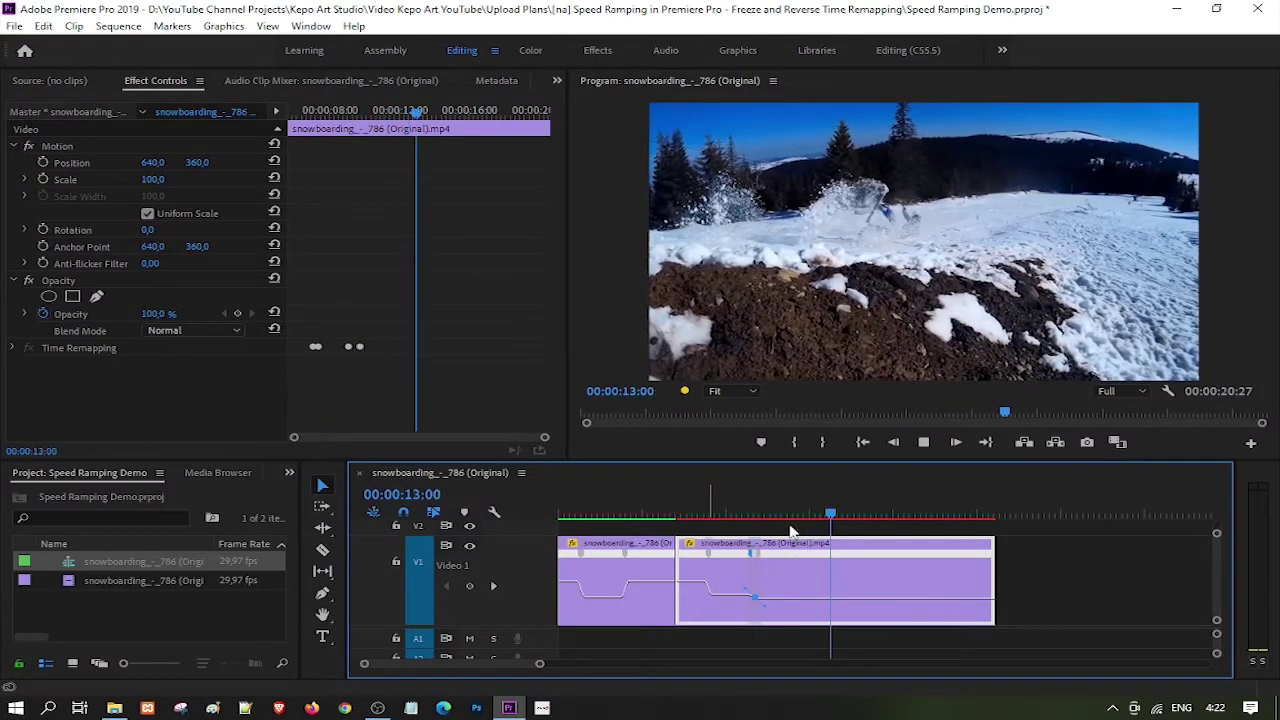
{"action": "key", "text": "space"}
{"action": "key", "text": "minus"}
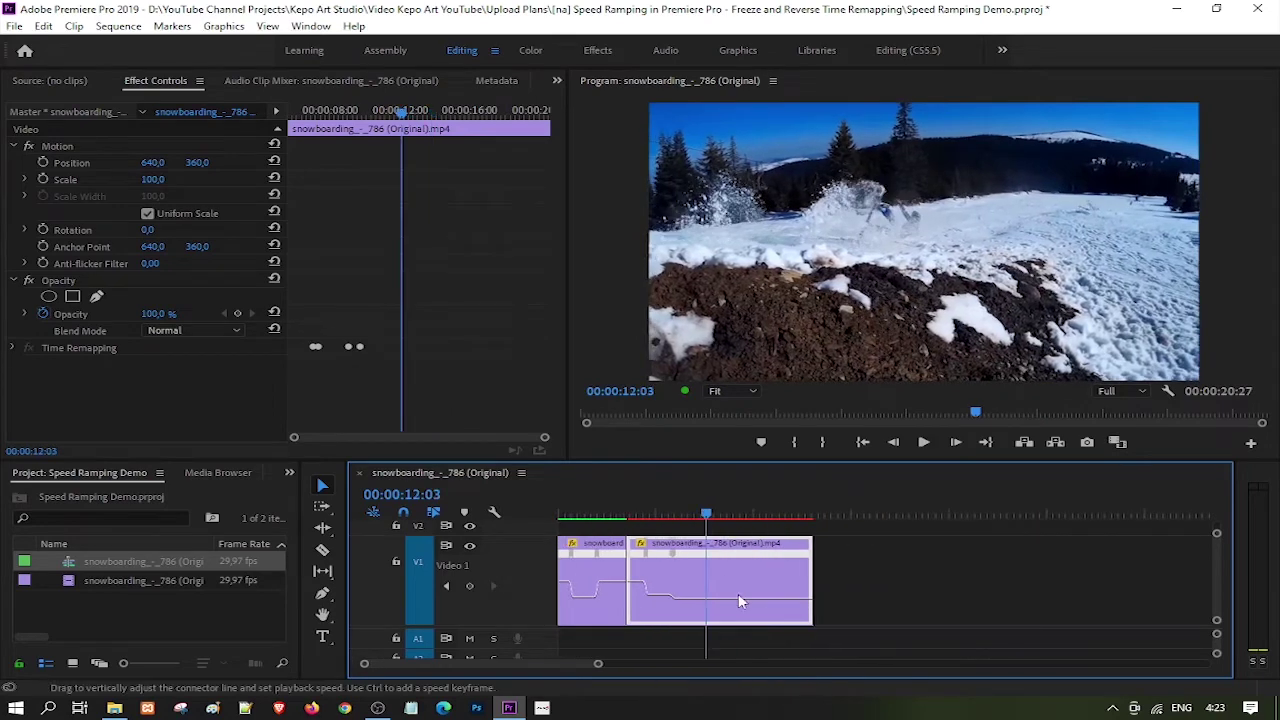
{"action": "mouse_move", "coordinate": [745, 600]}
{"action": "left_mouse_down"}
{"action": "mouse_move", "coordinate": [750, 615]}
{"action": "mouse_move", "coordinate": [926, 628]}
{"action": "mouse_move", "coordinate": [923, 603]}
{"action": "left_mouse_up"}
{"action": "mouse_move", "coordinate": [940, 515]}
{"action": "left_mouse_down"}
{"action": "mouse_move", "coordinate": [880, 517]}
{"action": "mouse_move", "coordinate": [900, 517]}
{"action": "left_mouse_up"}
Step: Switch the slowed second clip's time interpolation to Optical Flow
{"action": "right_click", "coordinate": [944, 566]}
{"action": "mouse_move", "coordinate": [1025, 575]}
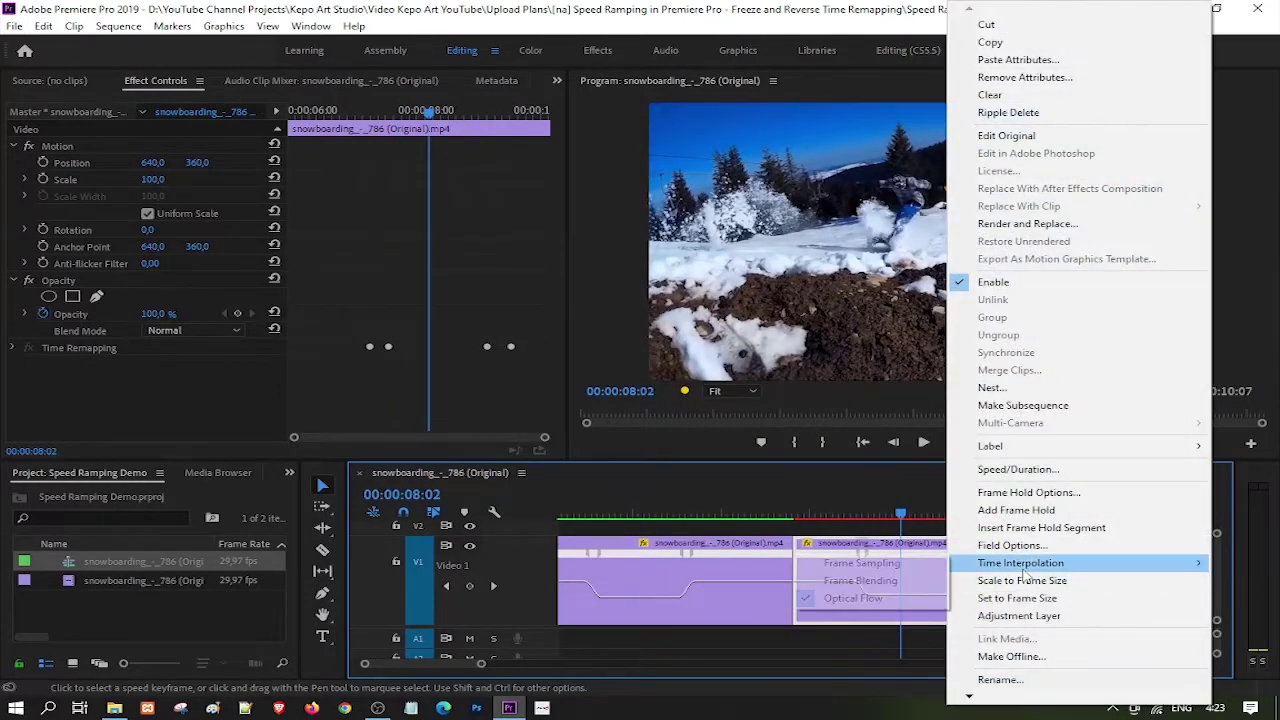
{"action": "left_click", "coordinate": [895, 598]}
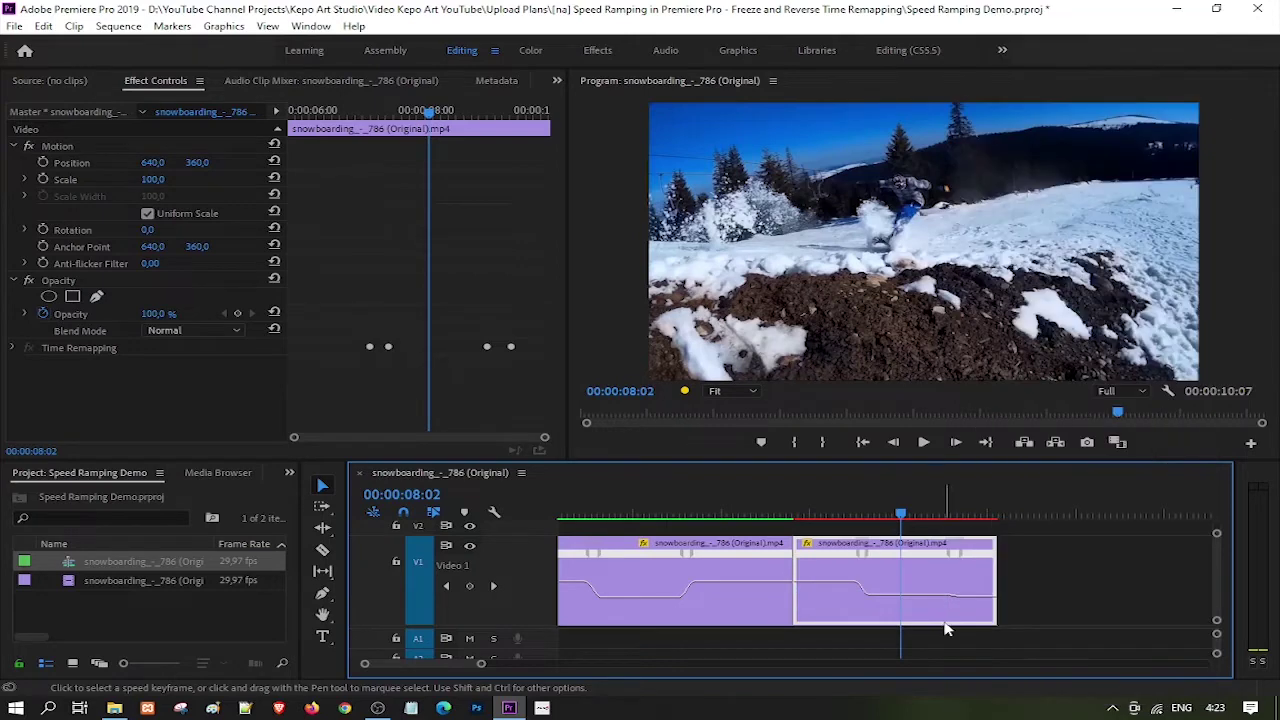
Step: Copy the slowed clip and move the playhead to the sequence end
{"action": "right_click", "coordinate": [948, 590]}
{"action": "left_click", "coordinate": [1033, 44]}
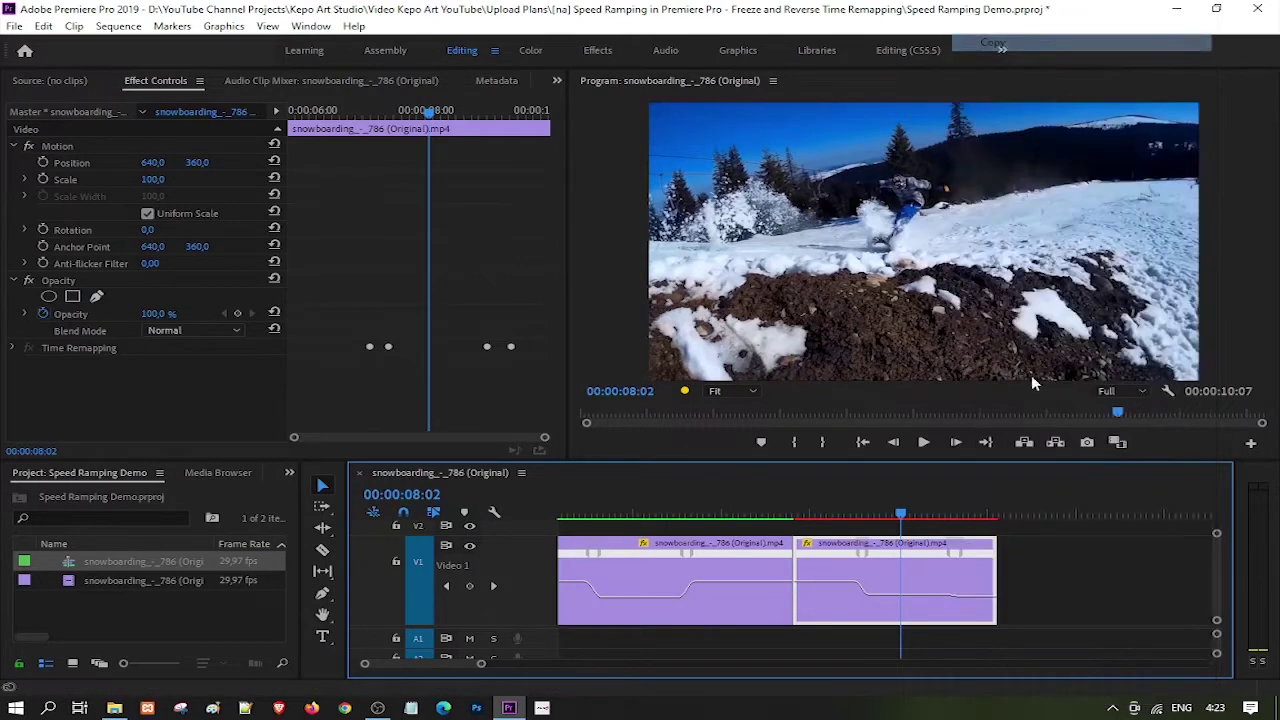
{"action": "left_click", "coordinate": [987, 443]}
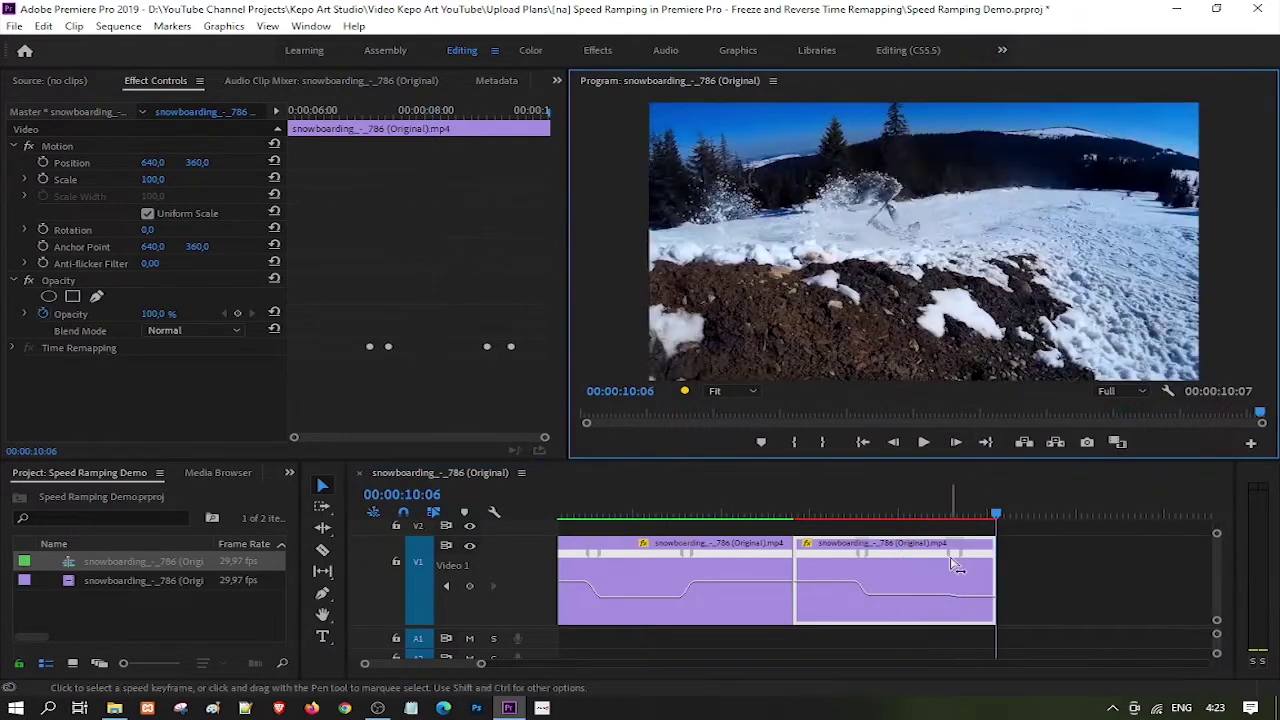
Step: Paste a third copy of the slowed clip at the end of the sequence
{"action": "left_click", "coordinate": [1020, 575]}
{"action": "key", "text": "minus"}
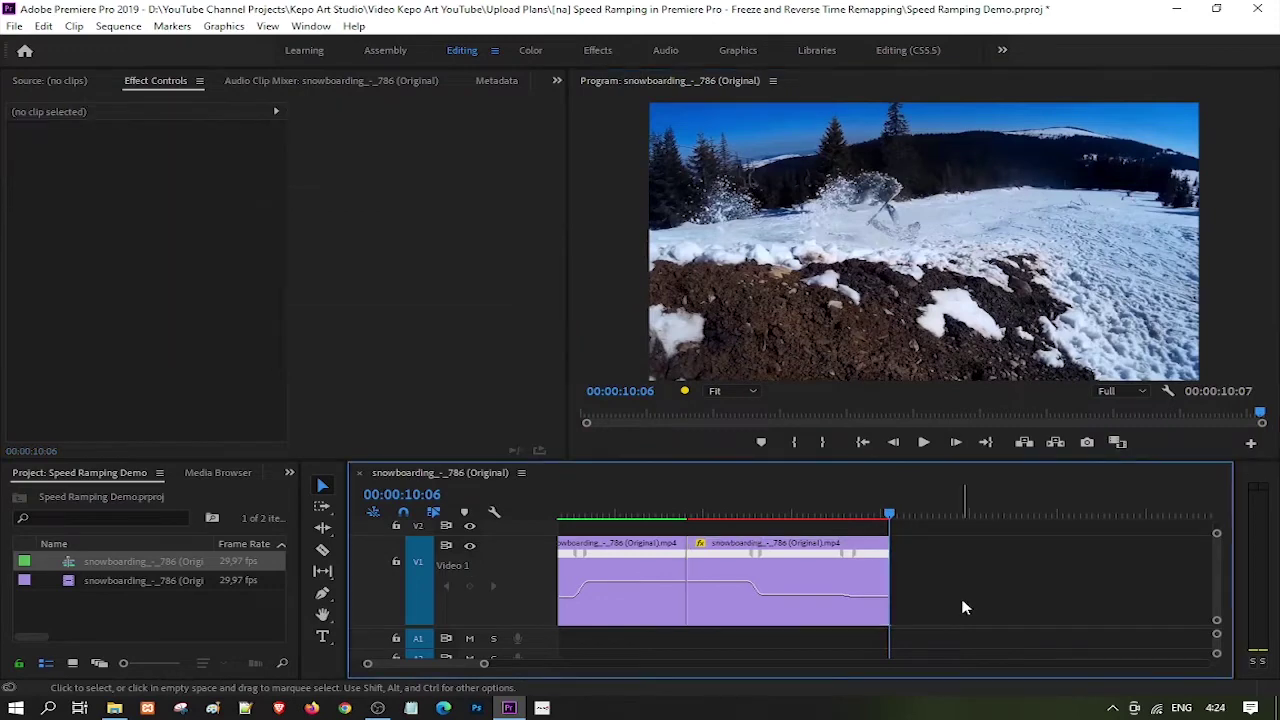
{"action": "key", "text": "ctrl+v"}
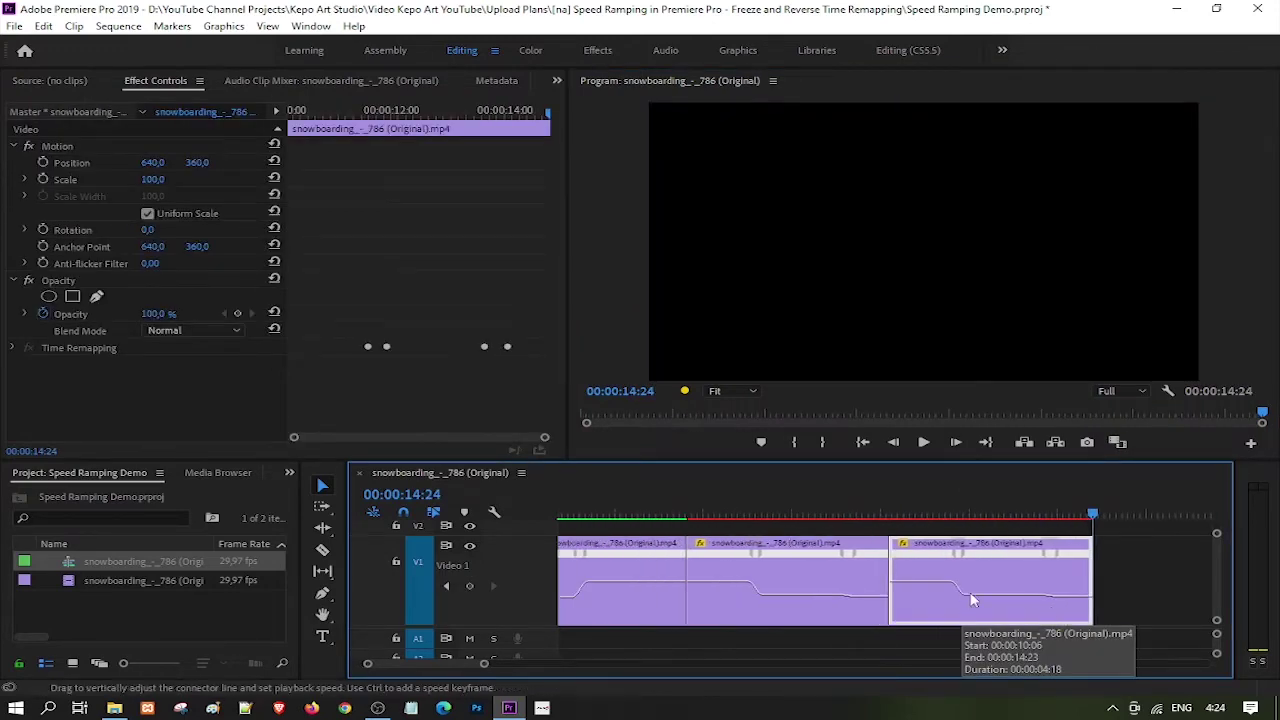
Step: Turn on Reverse Speed for the pasted third clip and preview the result
{"action": "right_click", "coordinate": [995, 578]}
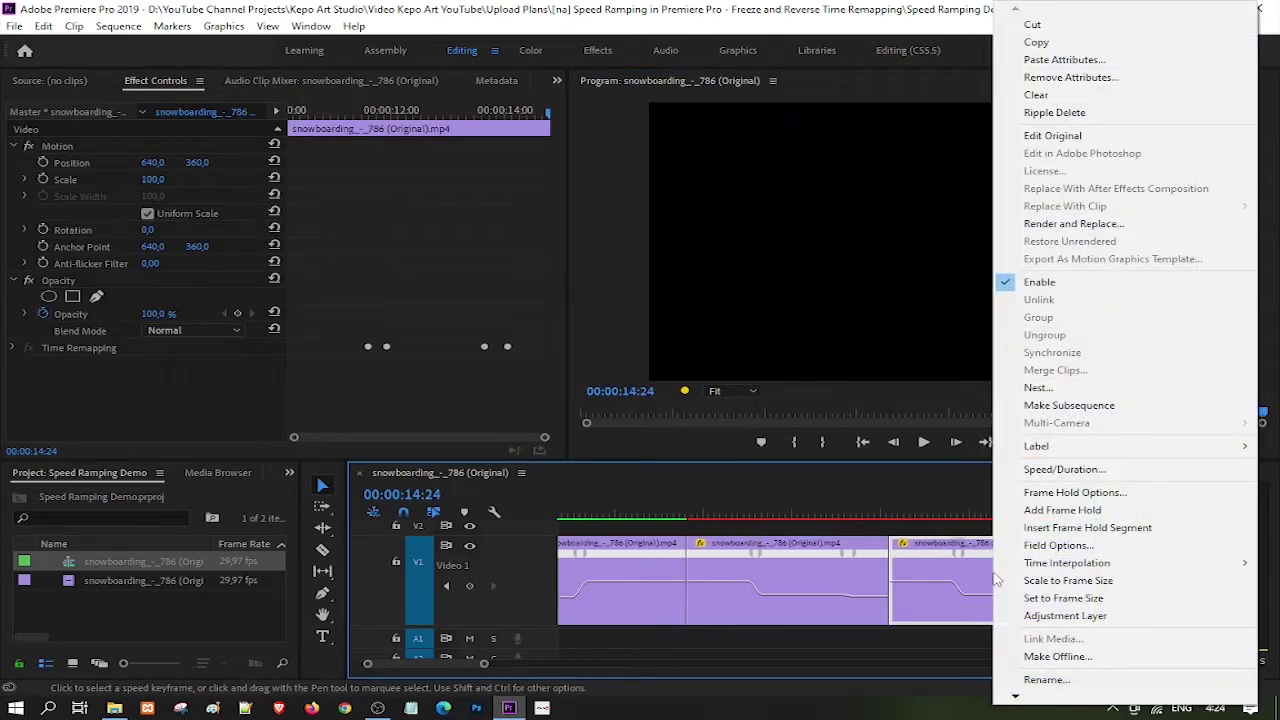
{"action": "left_click", "coordinate": [1070, 470]}
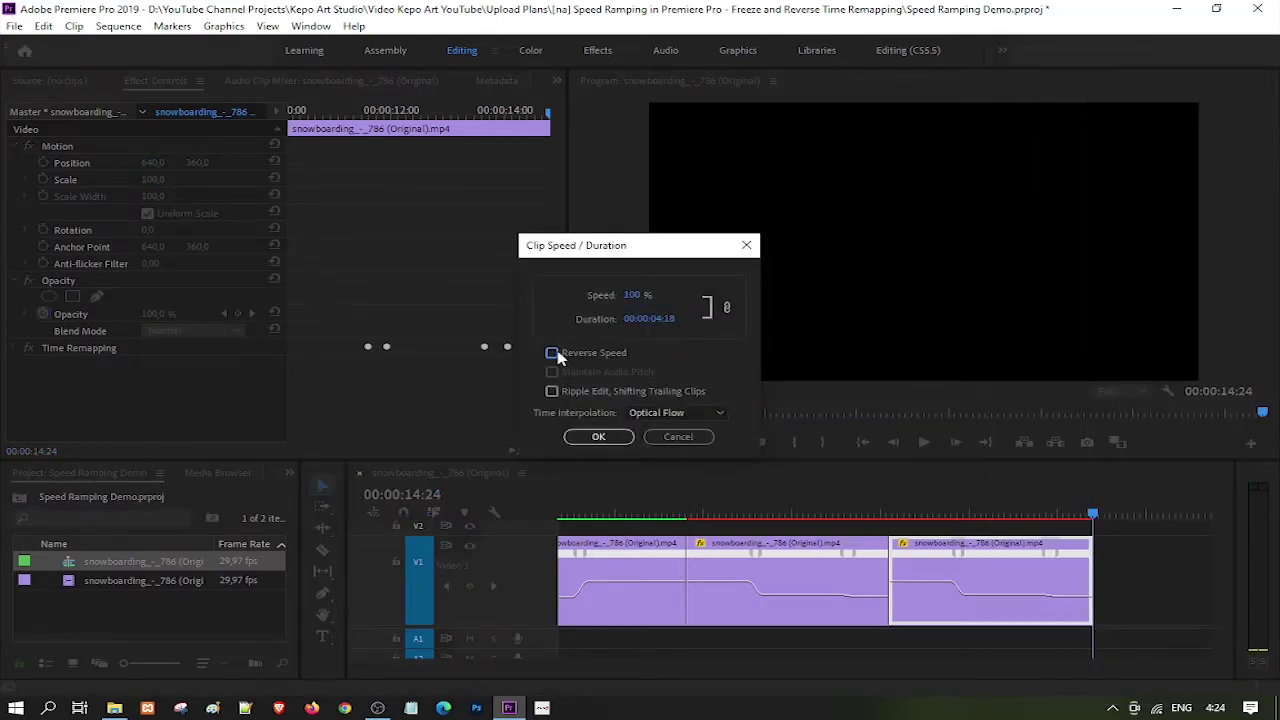
{"action": "left_click", "coordinate": [599, 438]}
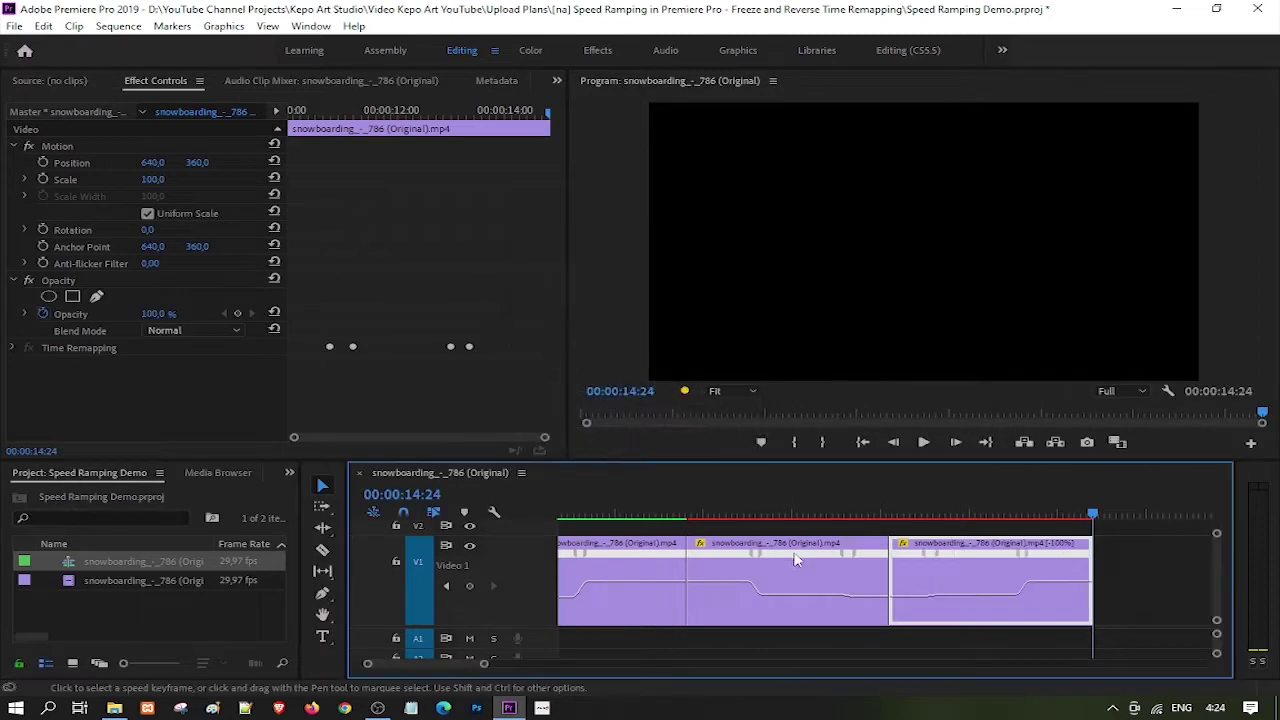
{"action": "key", "text": "space"}
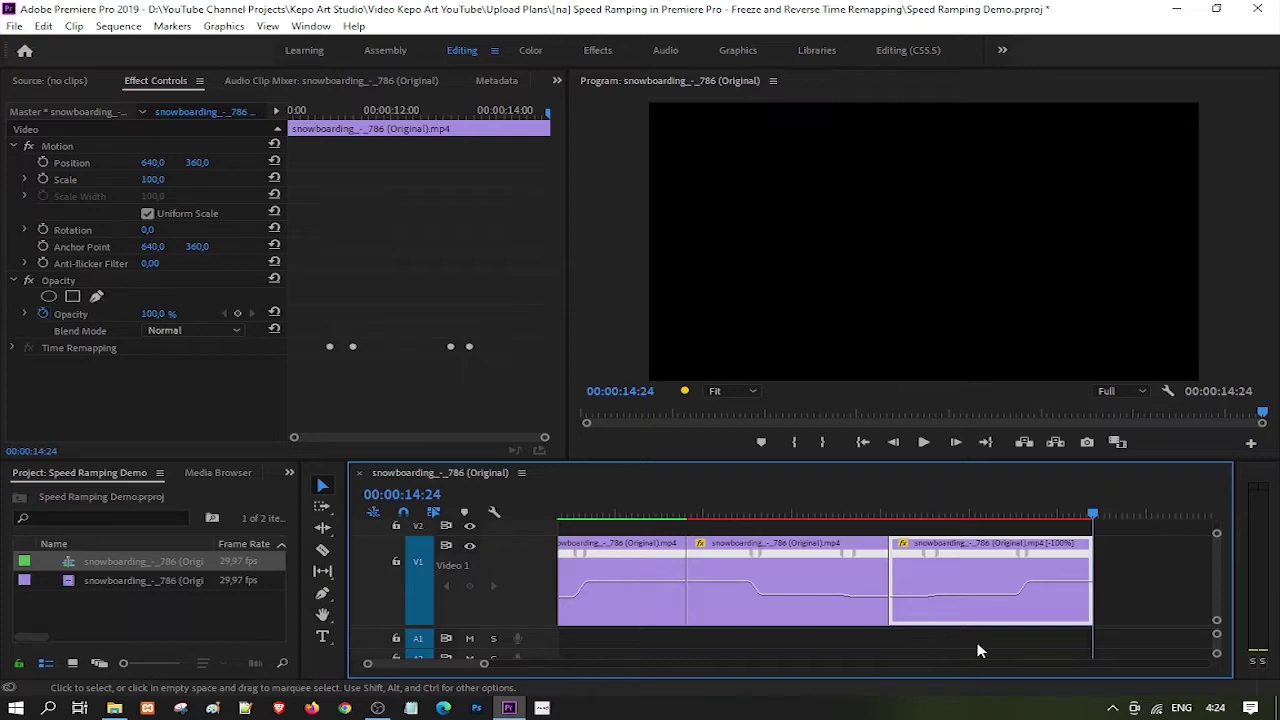
Step: Render previews for the slowed middle clip and the reversed right clip
{"action": "left_click_drag", "start_coordinate": [1008, 645], "coordinate": [810, 543]}
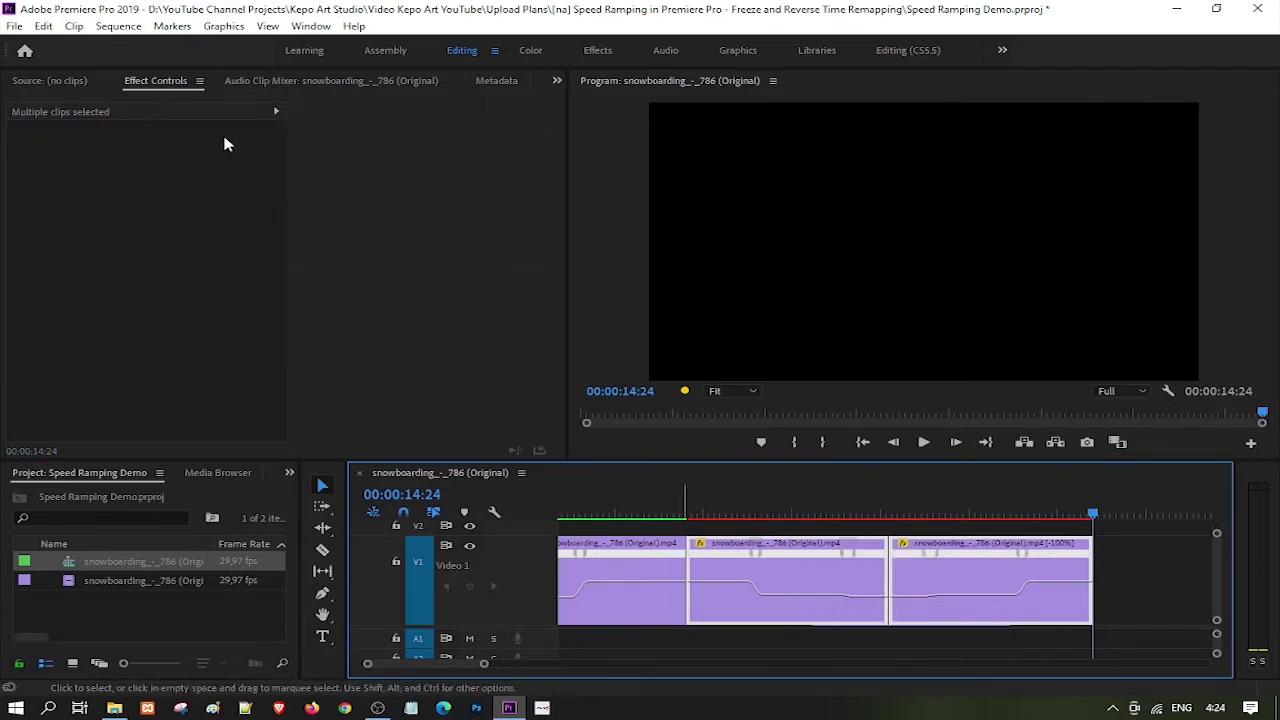
{"action": "left_click", "coordinate": [118, 26]}
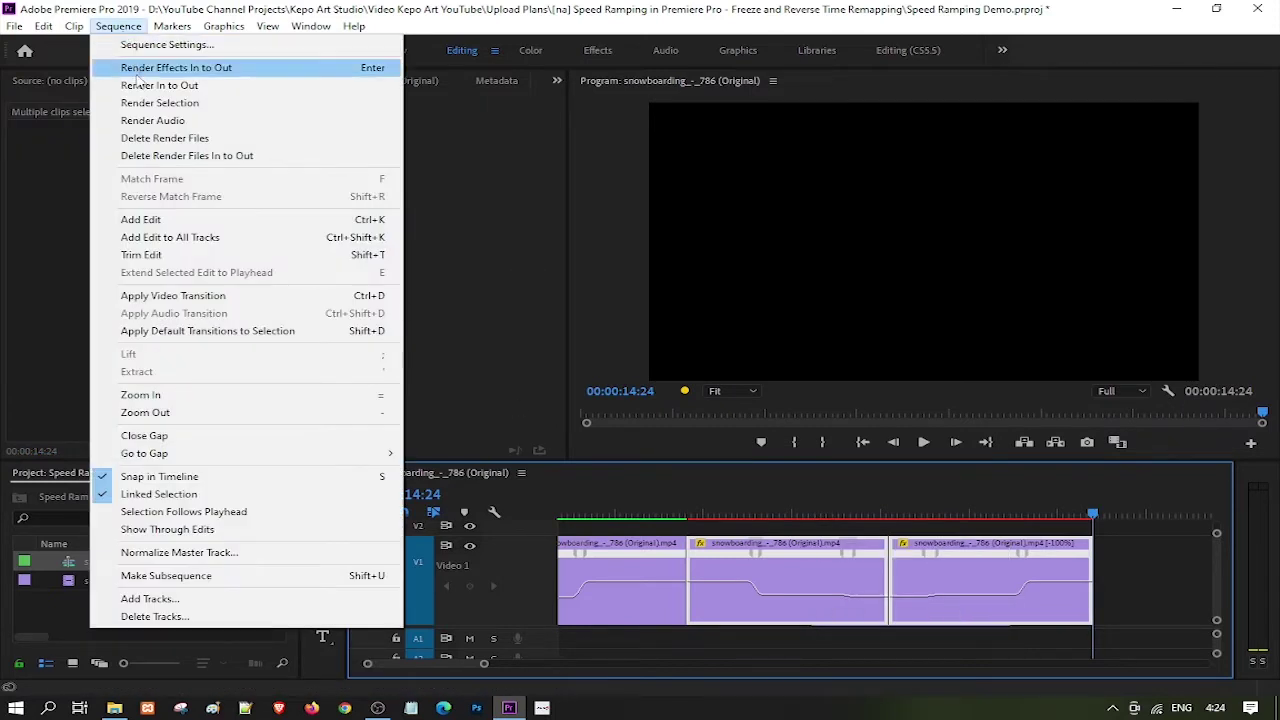
{"action": "left_click", "coordinate": [165, 105]}
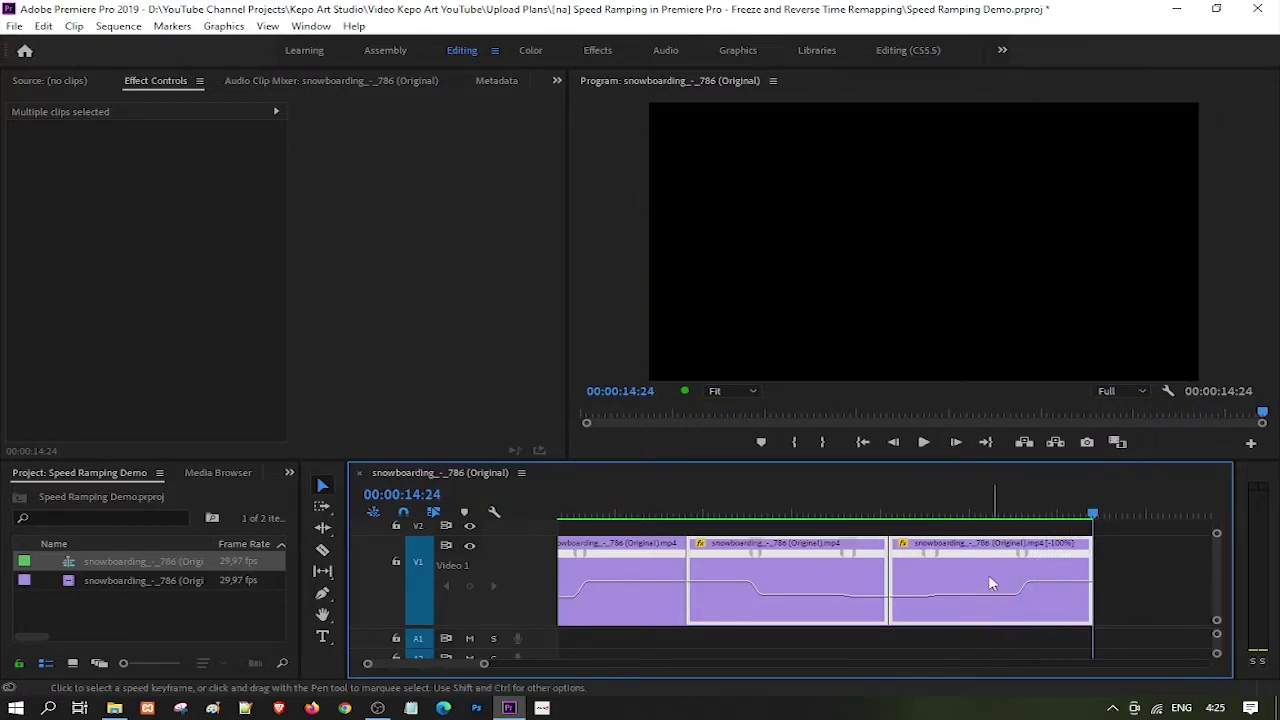
Step: Fit the timeline and play the 00:00:14:24 sequence from the start
{"action": "key", "text": "backslash"}
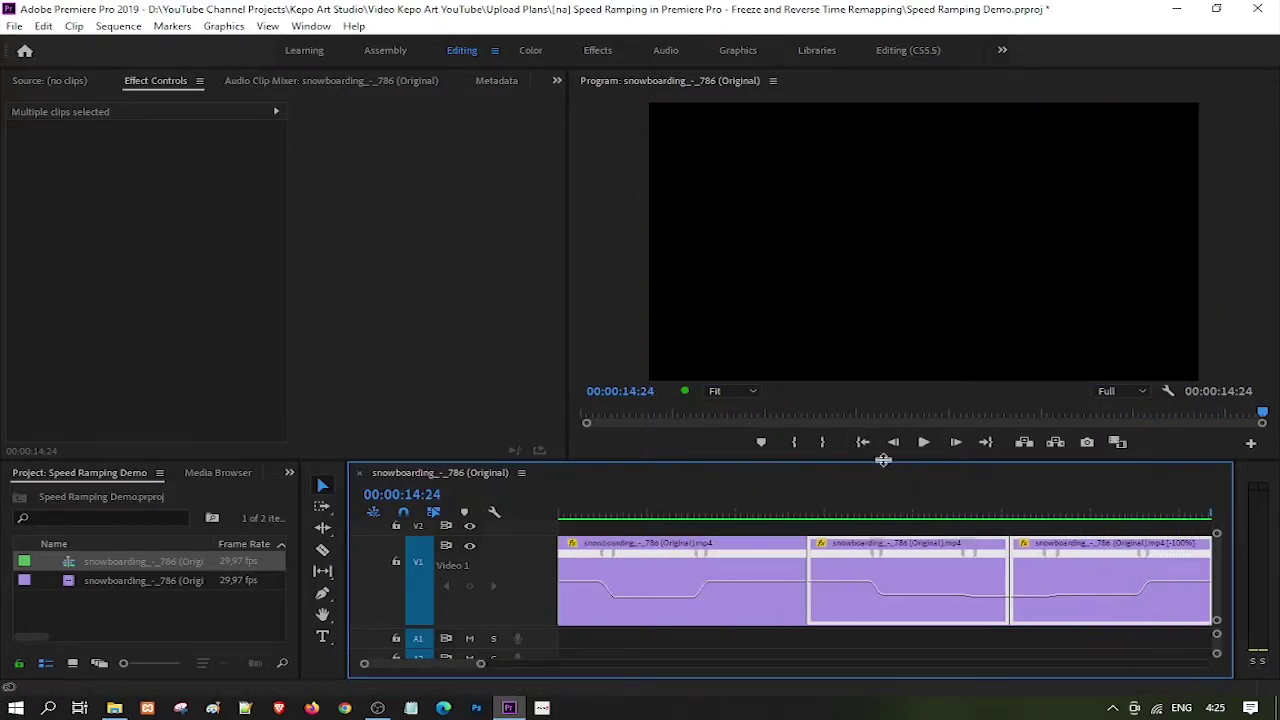
{"action": "left_click", "coordinate": [862, 442]}
{"action": "left_click", "coordinate": [923, 442]}
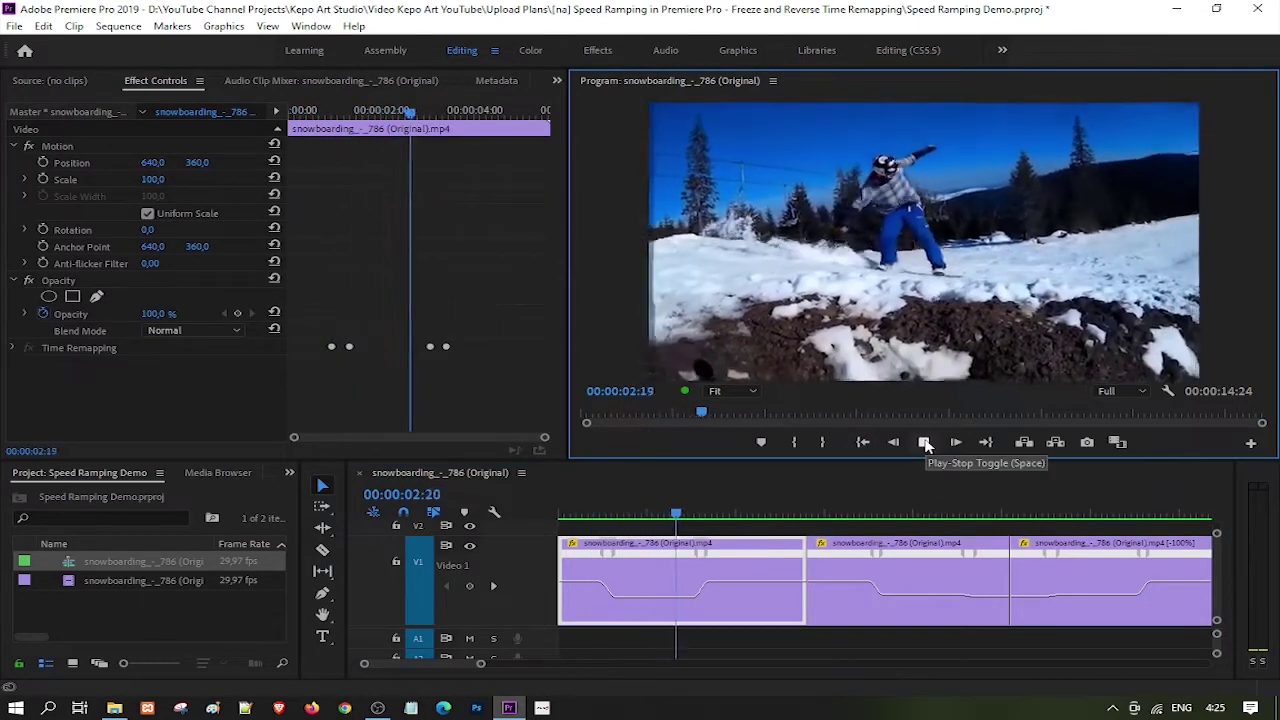
{"action": "left_click", "coordinate": [924, 442]}
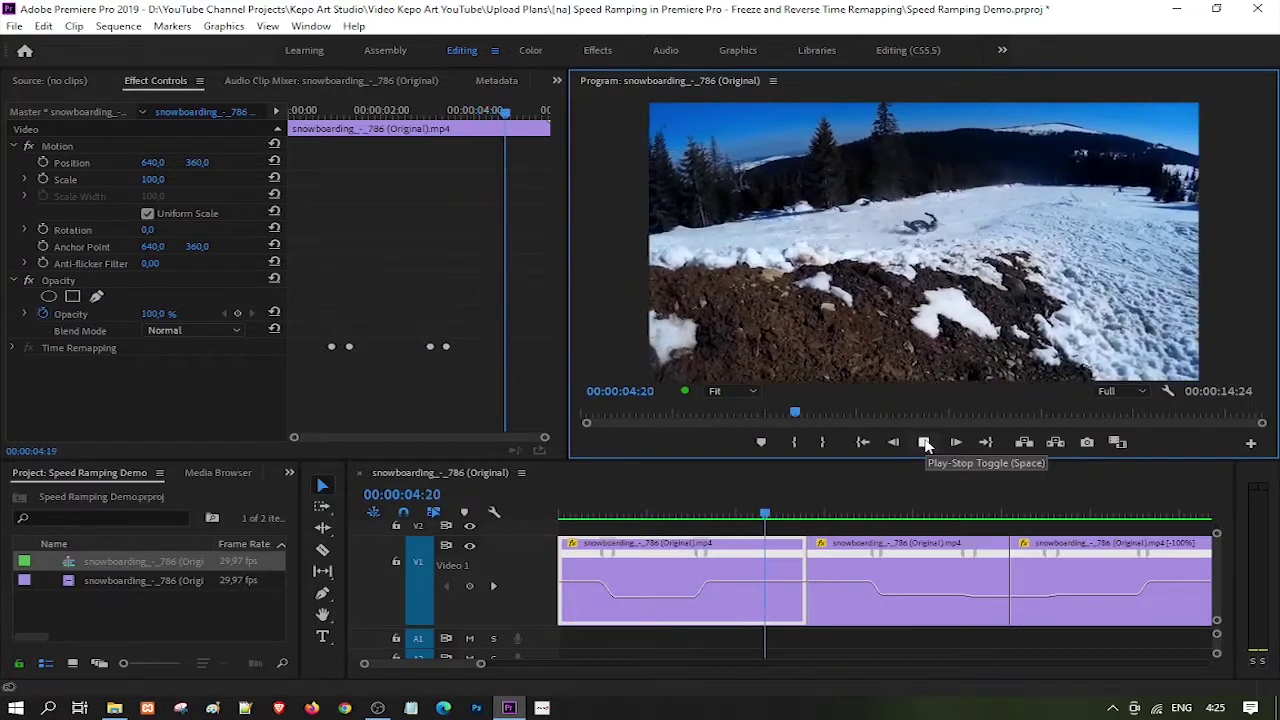
Step: Scrub the playhead to 05:18 and resume playback from there
{"action": "left_click", "coordinate": [771, 515]}
{"action": "left_click_drag", "start_coordinate": [775, 518], "coordinate": [810, 518]}
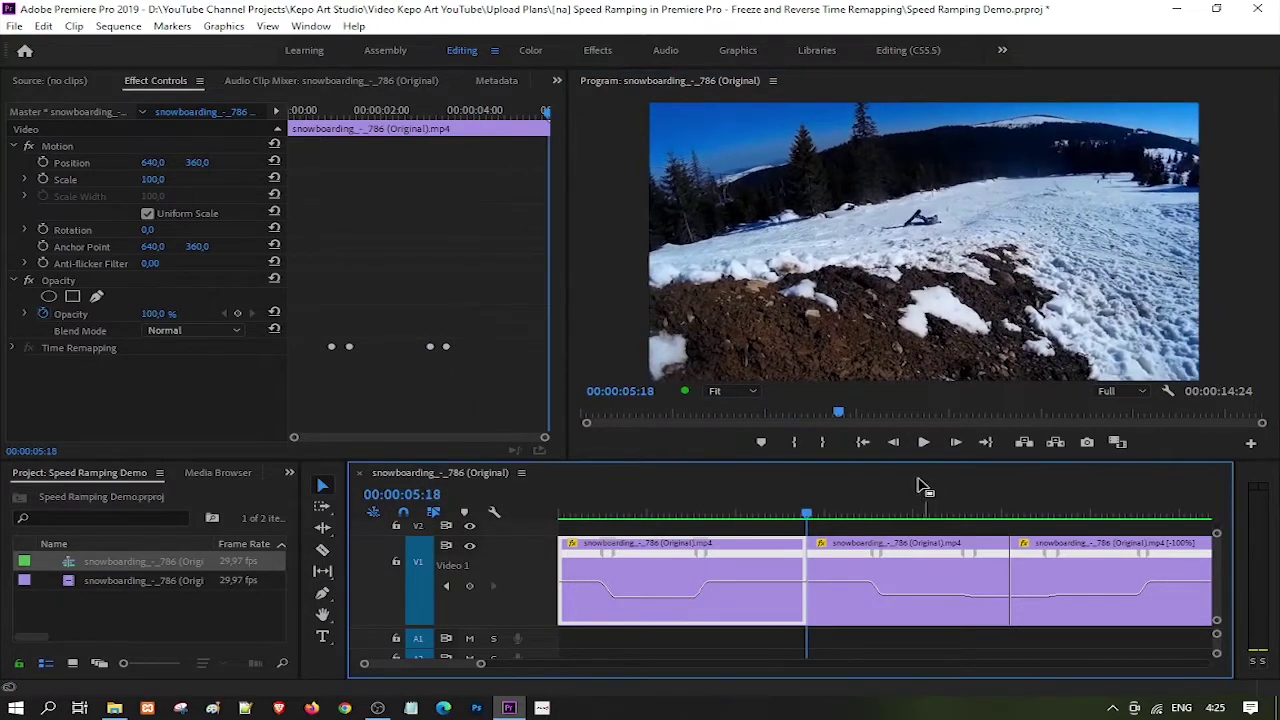
{"action": "left_click", "coordinate": [924, 443]}
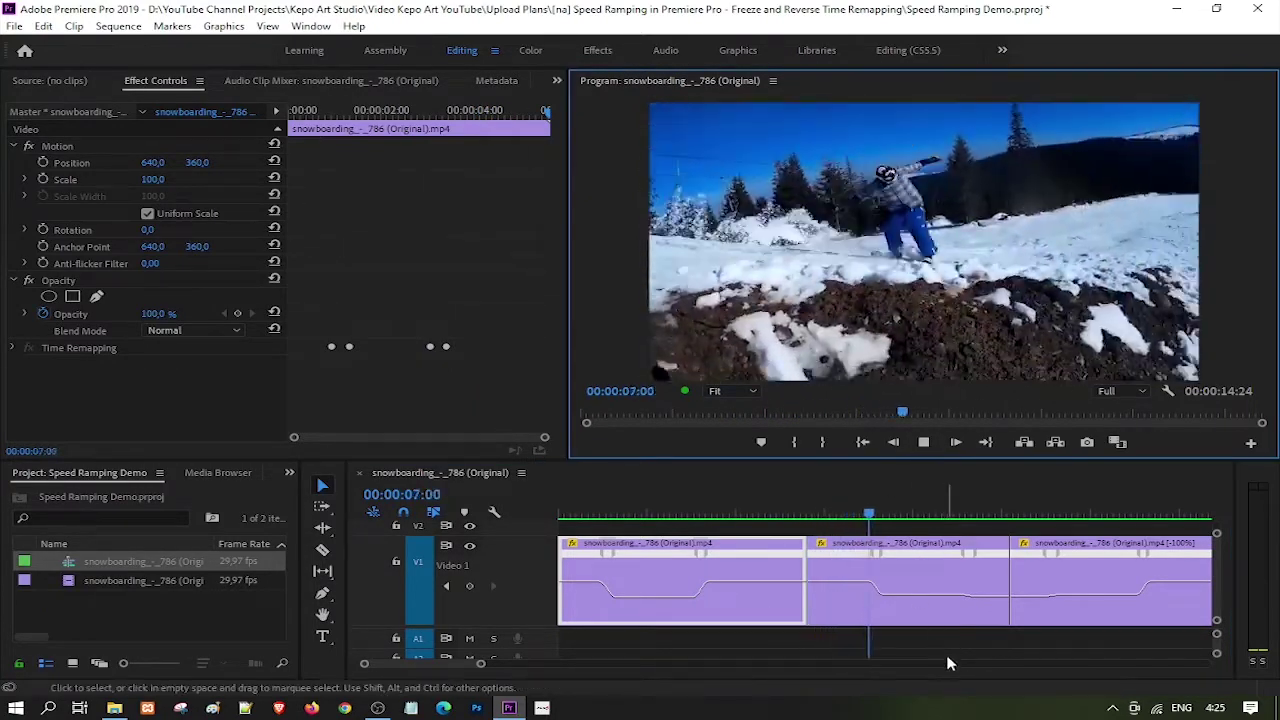